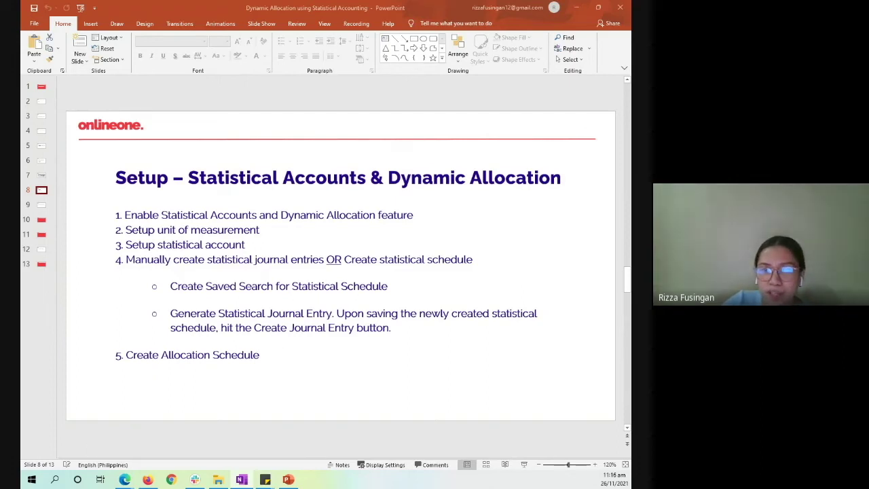
- Read the use case slide on allocating electricity by department headcount and switch to NetSuite in the browser
left_click(44, 207)
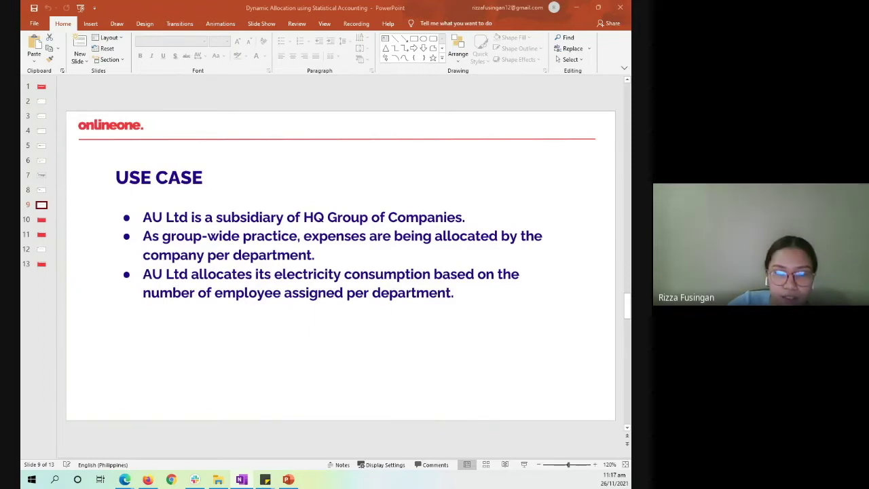
left_click(41, 220)
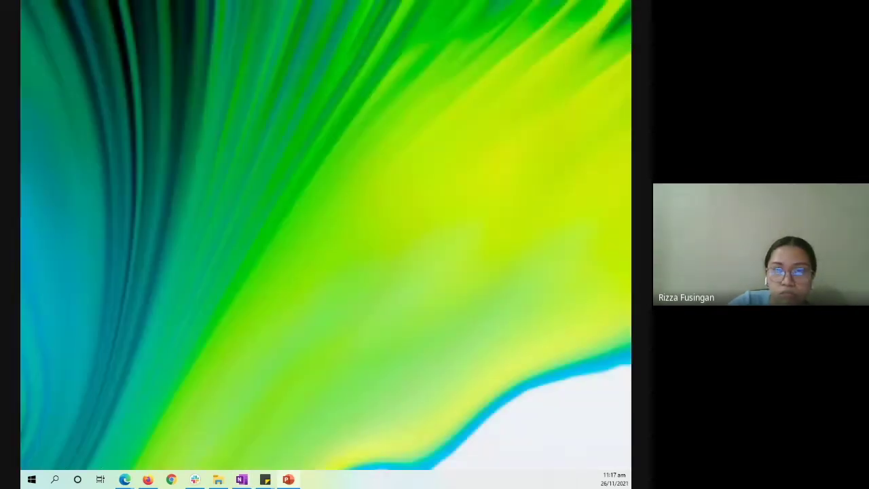
key("alt+Tab")
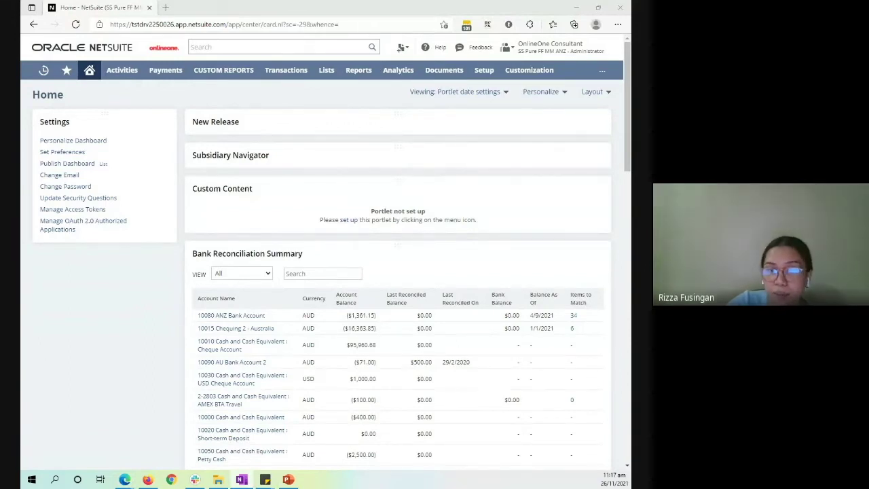
- Open the company's Enable Features page and review the advanced accounting features, including Expense Allocation and Dynamic Allocation
mouse_move(326, 71)
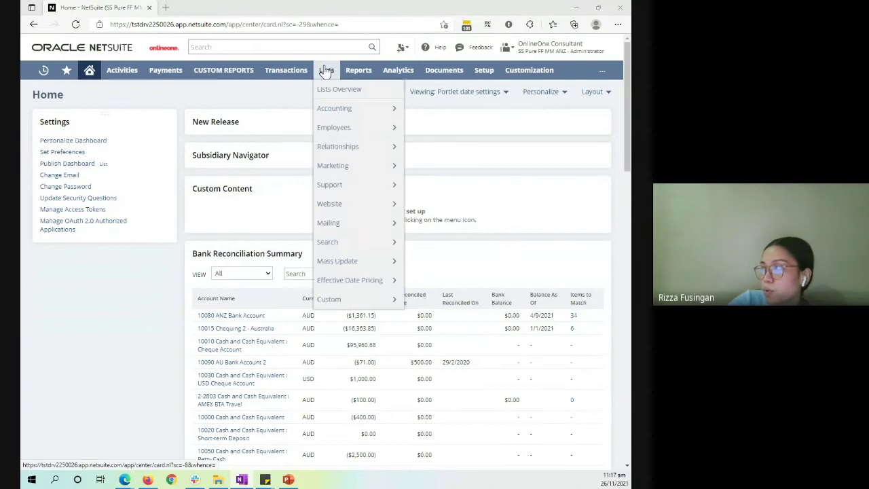
mouse_move(484, 70)
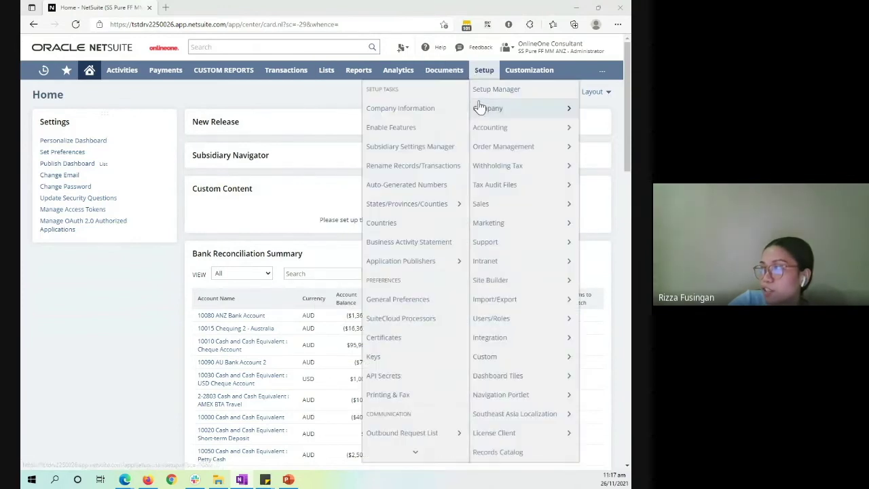
left_click(425, 128)
mouse_move(195, 71)
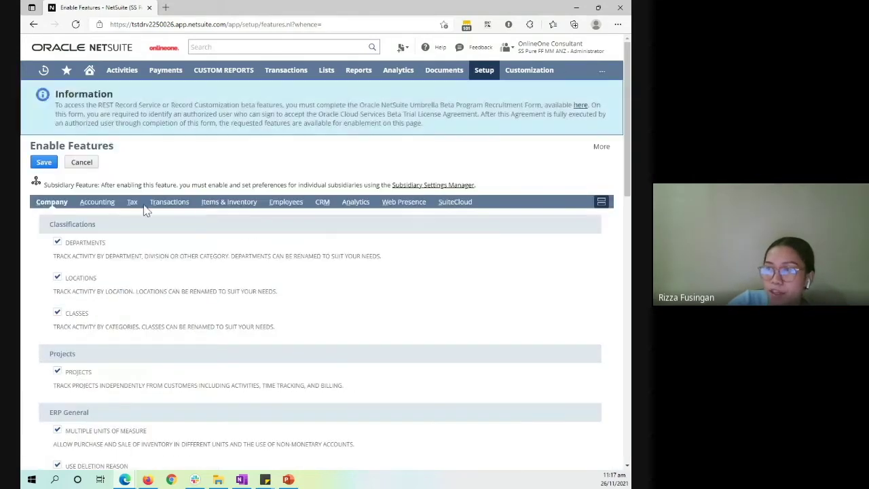
left_click(97, 202)
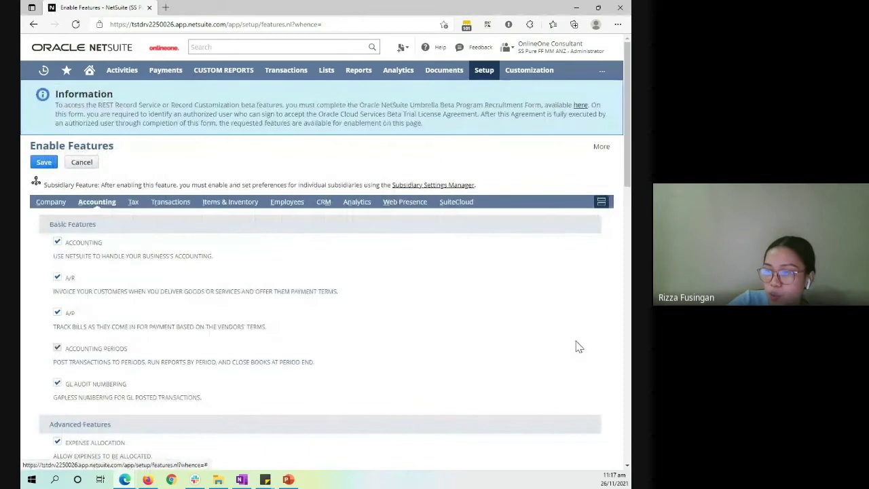
scroll(572, 345, "down", 4)
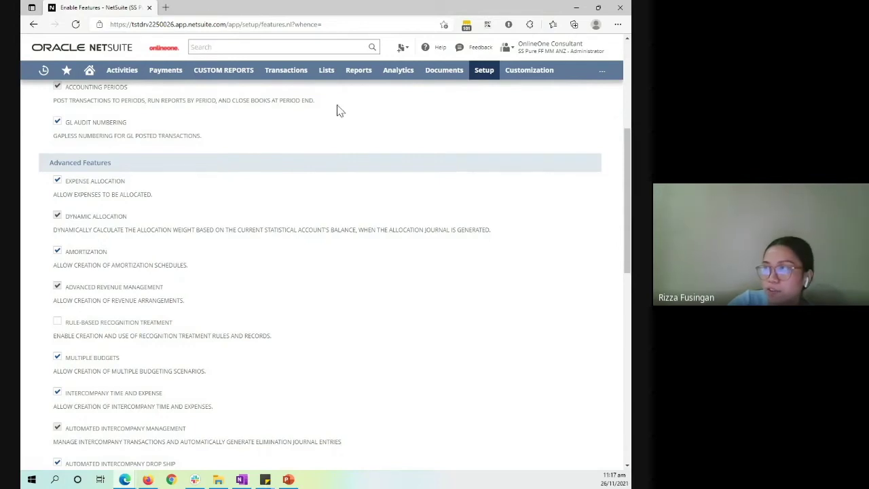
- Open the Units Of Measure list and open the Headcount units type for editing to view its setup
mouse_move(328, 79)
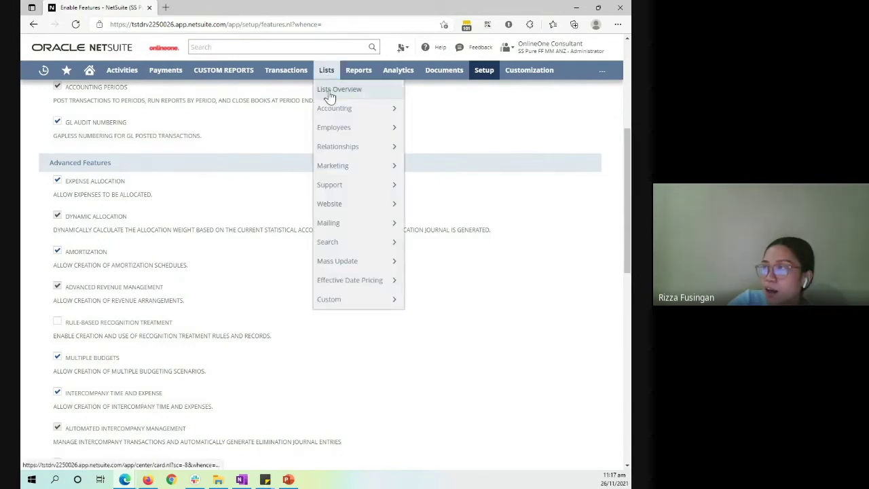
mouse_move(332, 109)
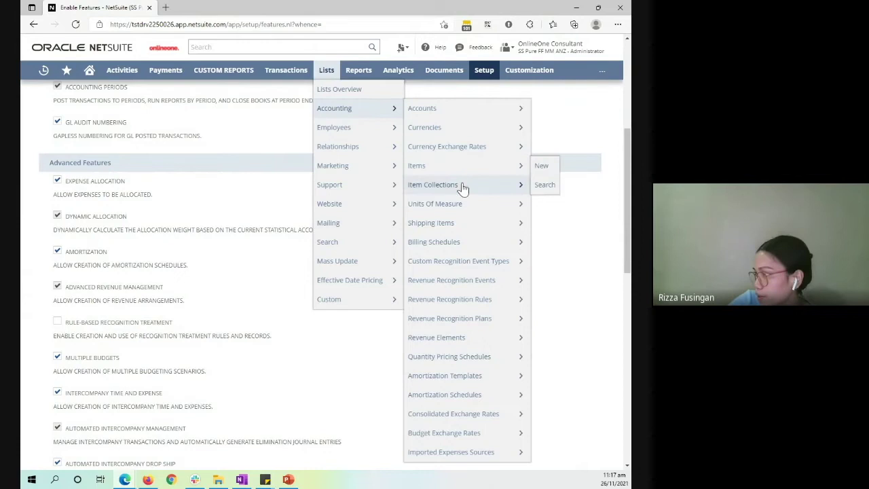
mouse_move(462, 204)
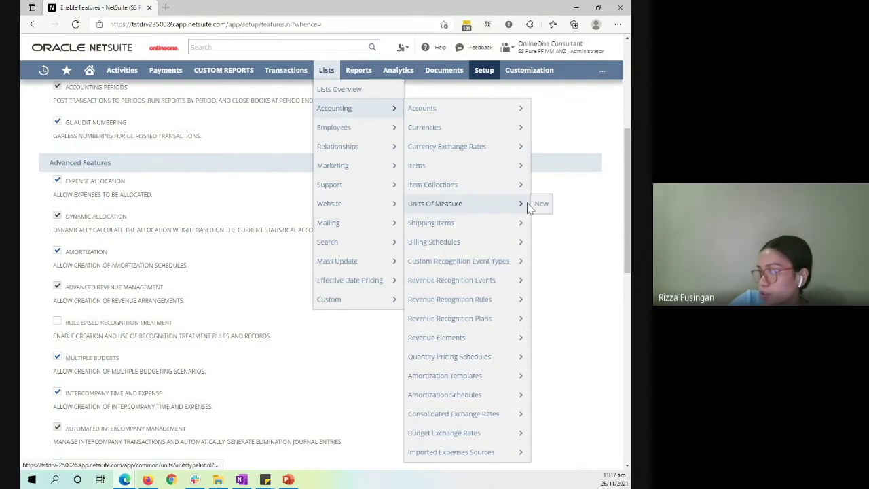
left_click(482, 206)
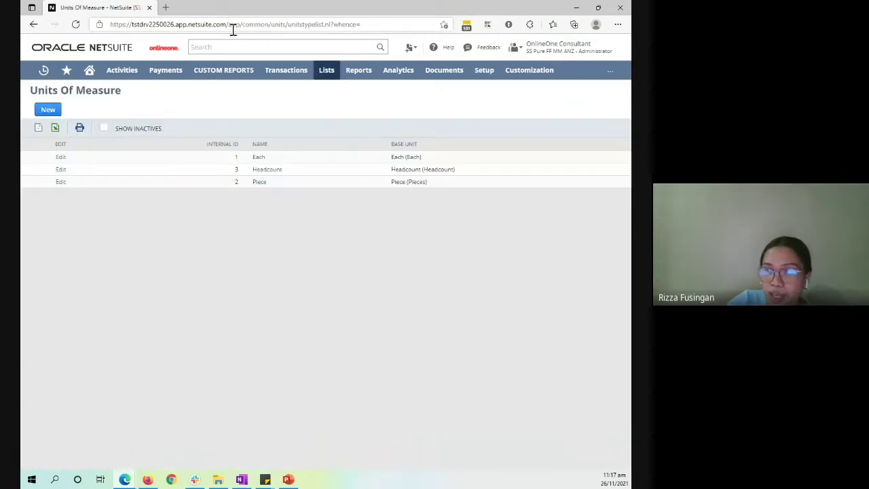
left_click(61, 170)
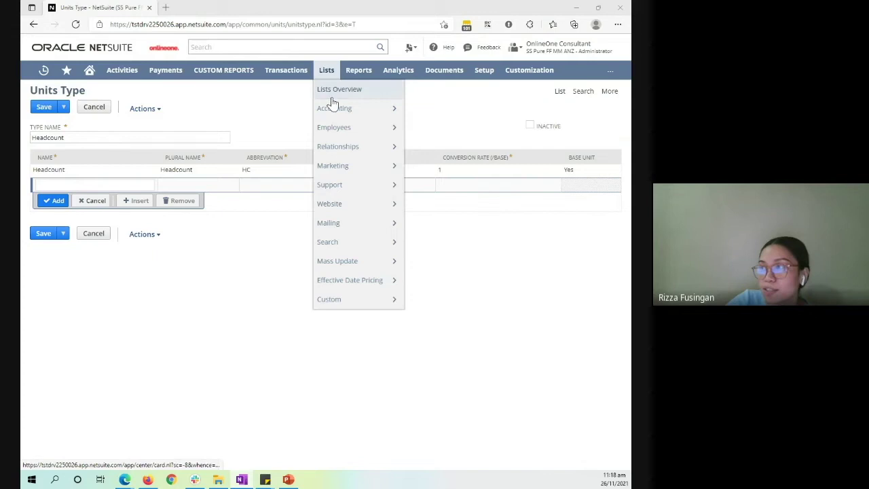
- Open the Chart of Accounts list from the accounting setup
mouse_move(333, 109)
mouse_move(468, 110)
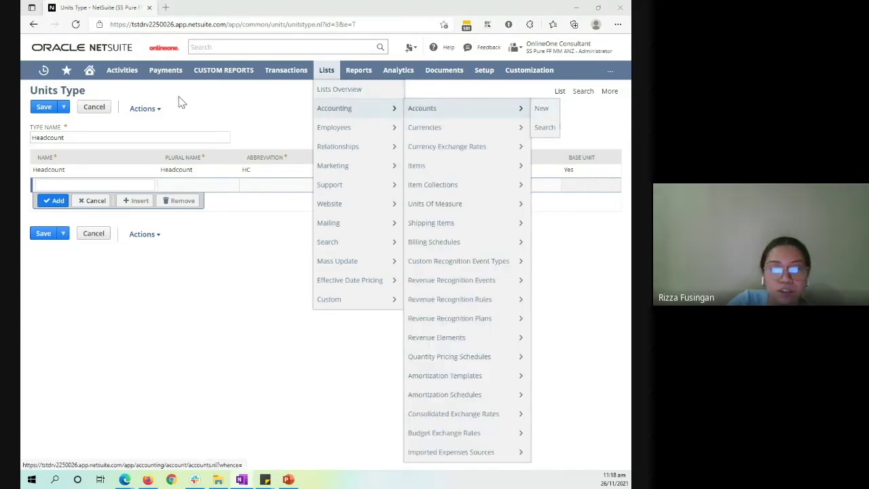
mouse_move(485, 76)
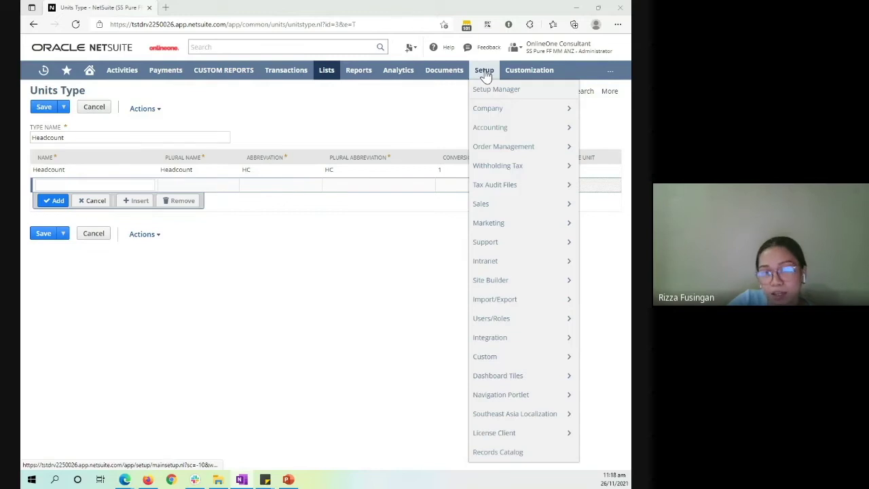
mouse_move(482, 130)
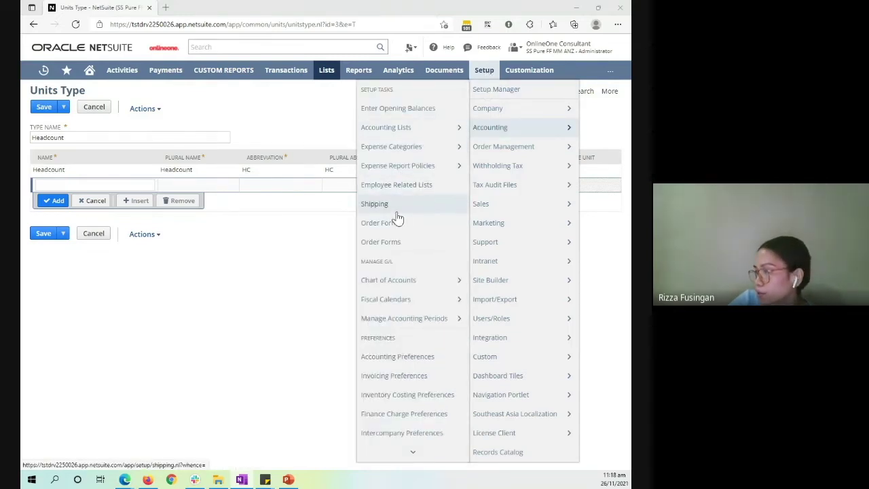
scroll(398, 217, "down", 1)
mouse_move(388, 263)
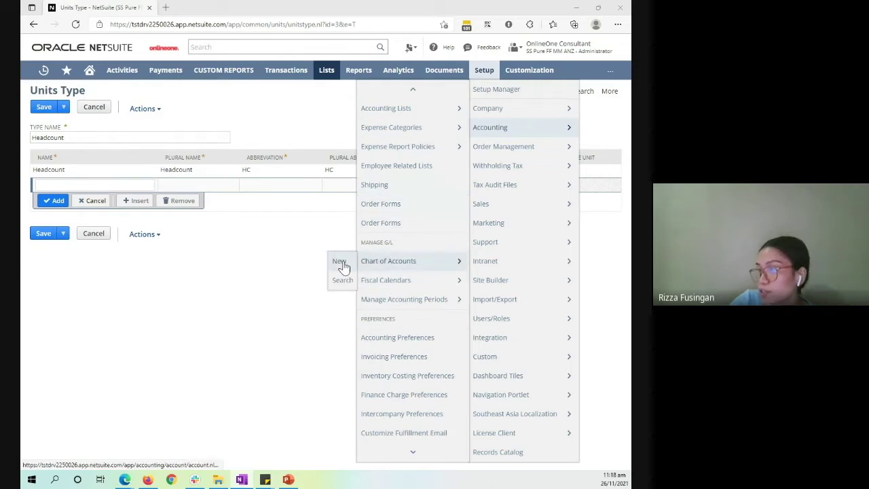
left_click(404, 263)
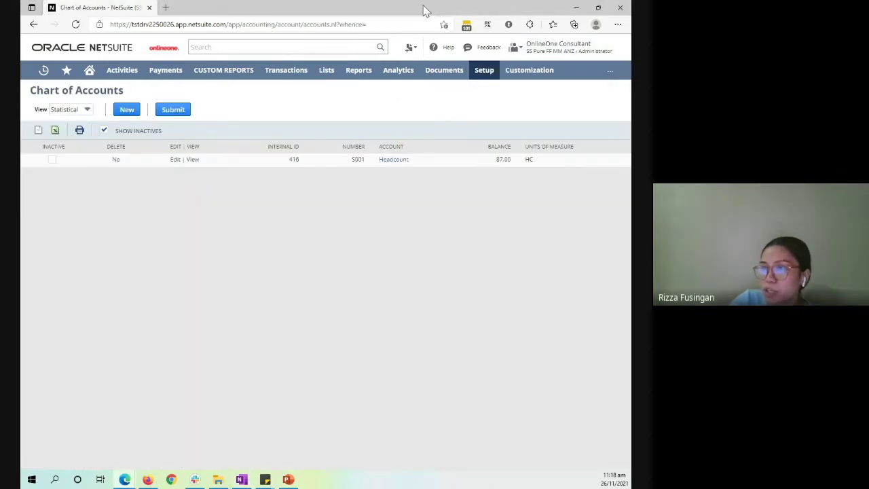
- Check the Statistical view of the account list and open the S001 Headcount account for editing to review its fields
left_click(88, 113)
left_click(167, 183)
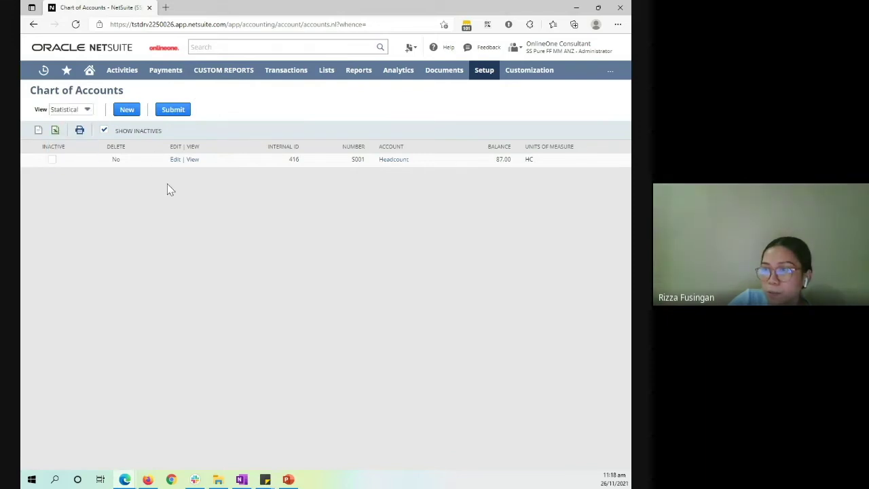
left_click(88, 113)
left_click(485, 257)
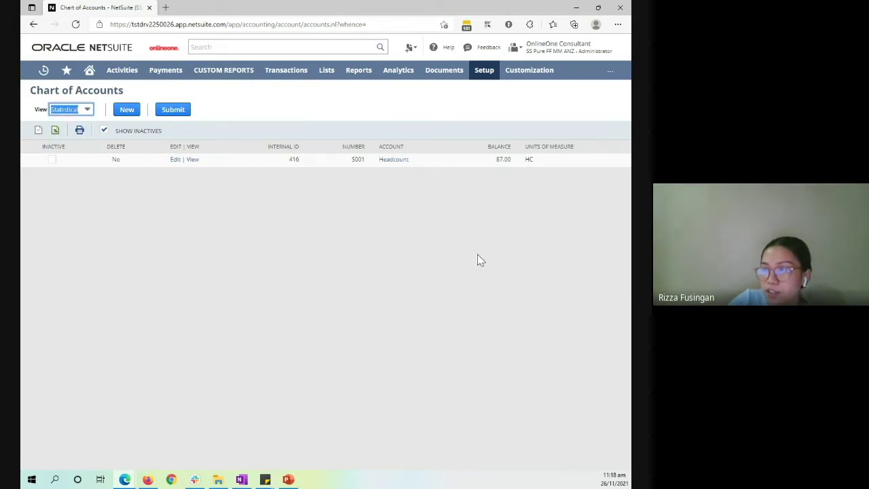
left_click(175, 161)
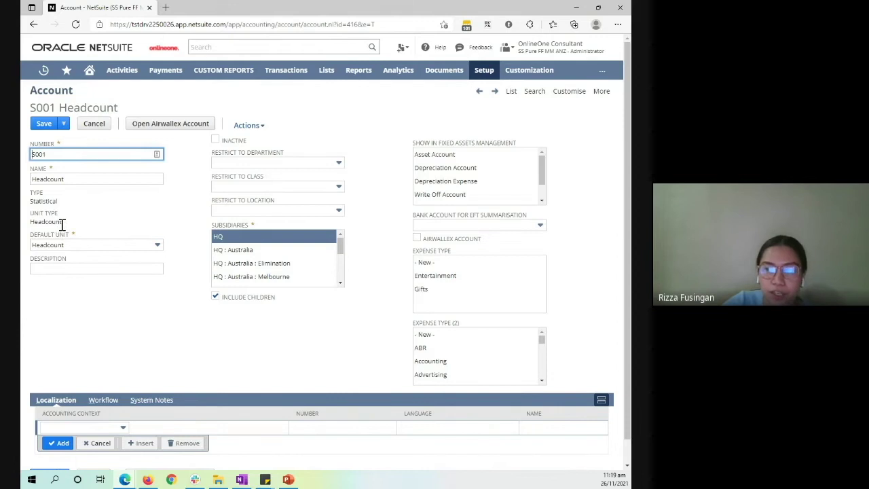
key("alt+Tab")
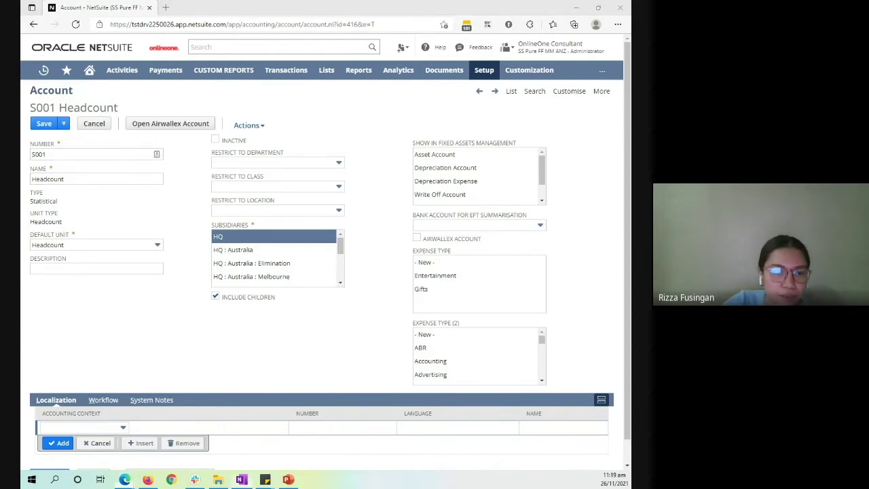
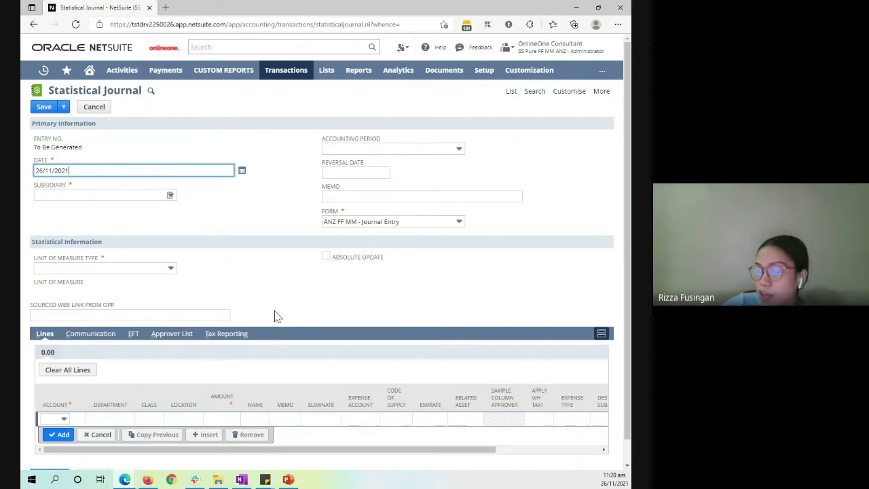
- Fill in the new statistical journal with subsidiary Australia and unit of measure type Headcount, and enable Absolute Update
left_click(314, 293)
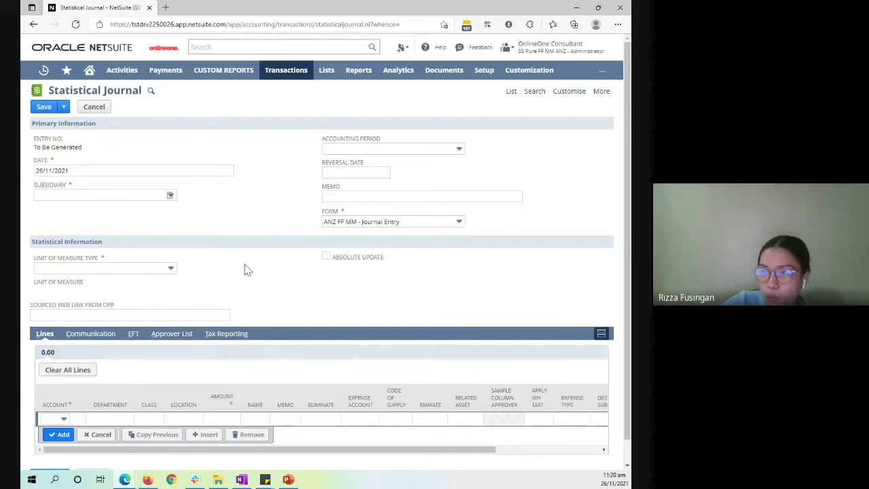
left_click(171, 196)
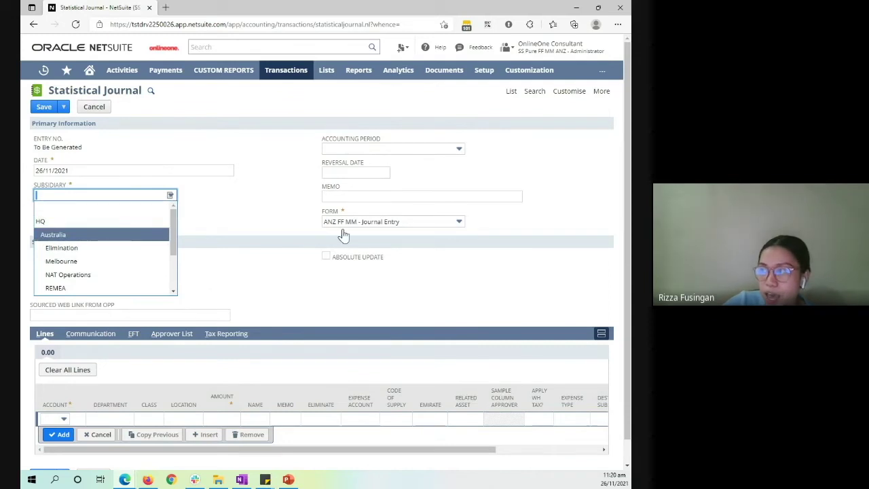
key("Return")
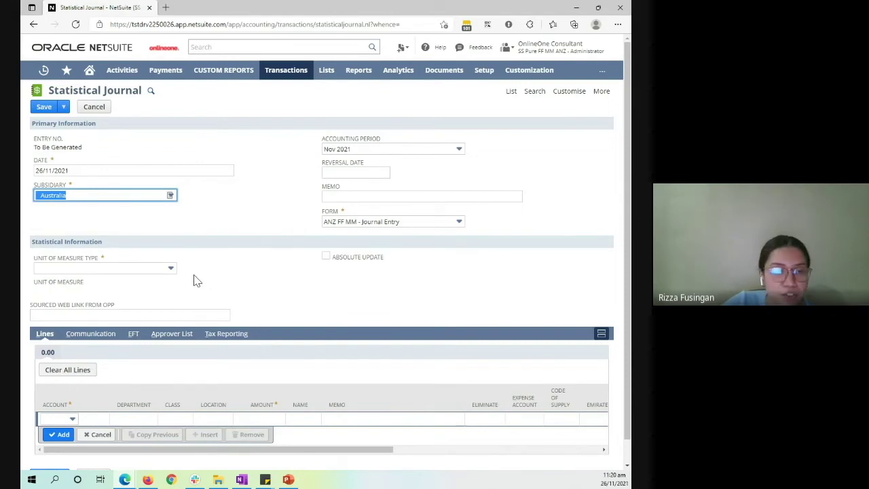
left_click(170, 271)
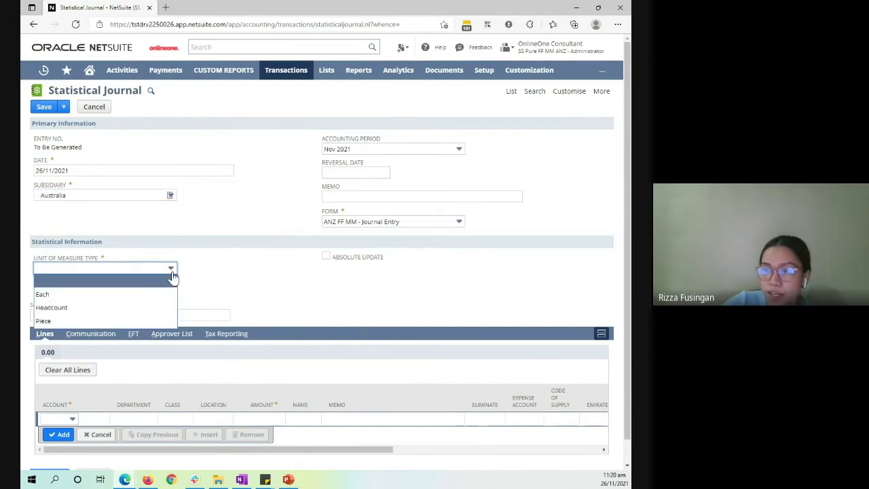
left_click(165, 308)
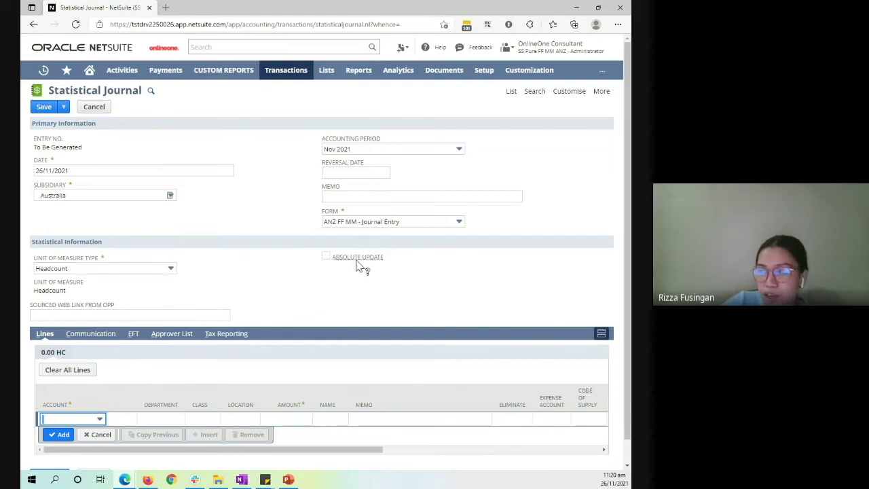
left_click(331, 260)
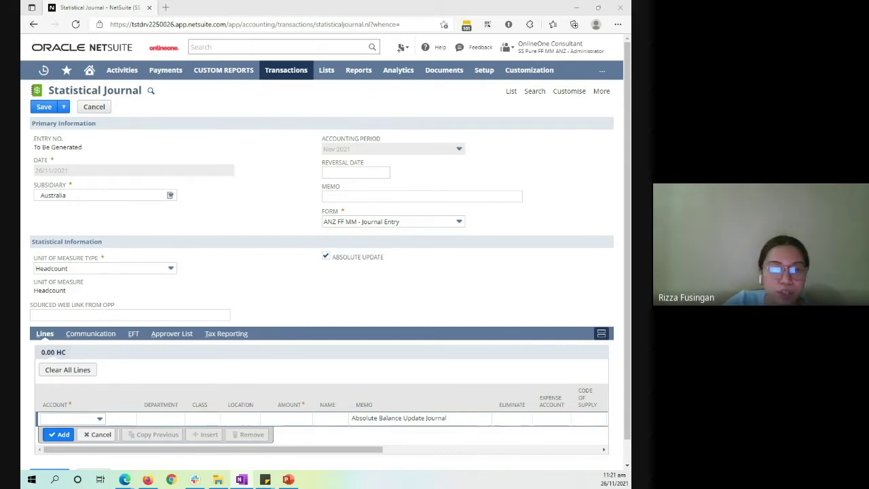
- Discard the unsaved journal and open the Headcount per Department saved search for editing to review its result columns
mouse_move(326, 71)
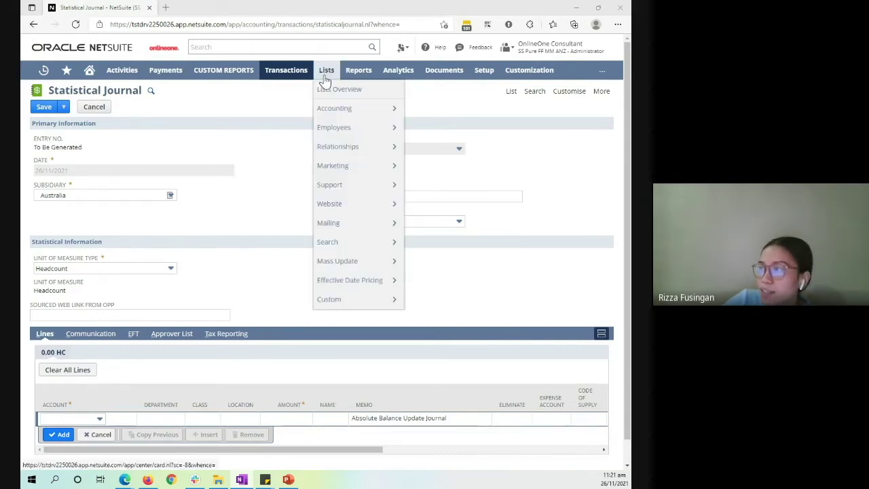
mouse_move(361, 244)
mouse_move(446, 246)
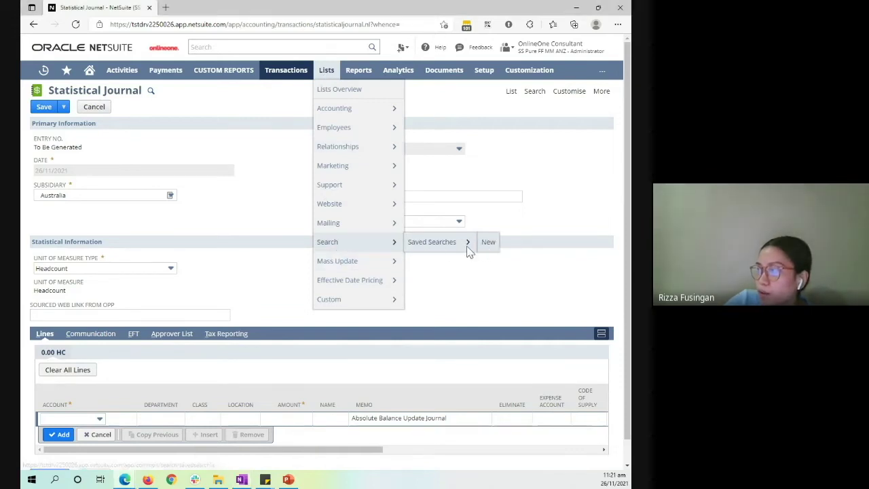
left_click(447, 252)
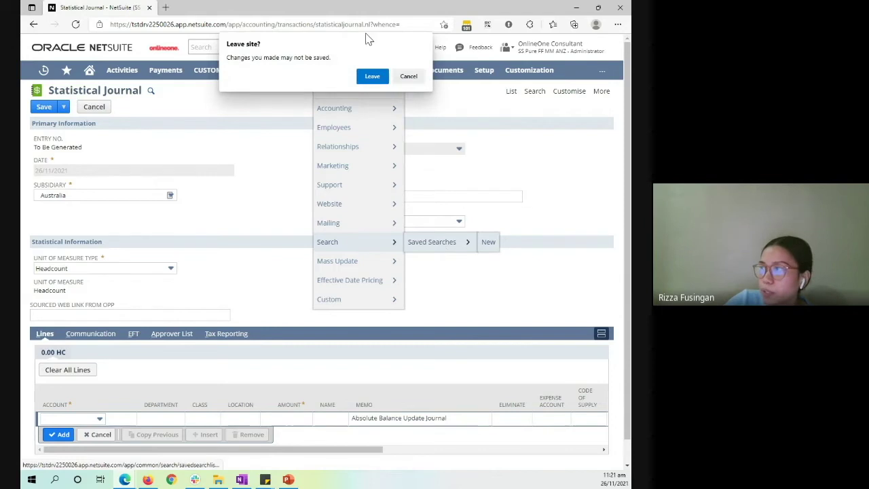
left_click(369, 77)
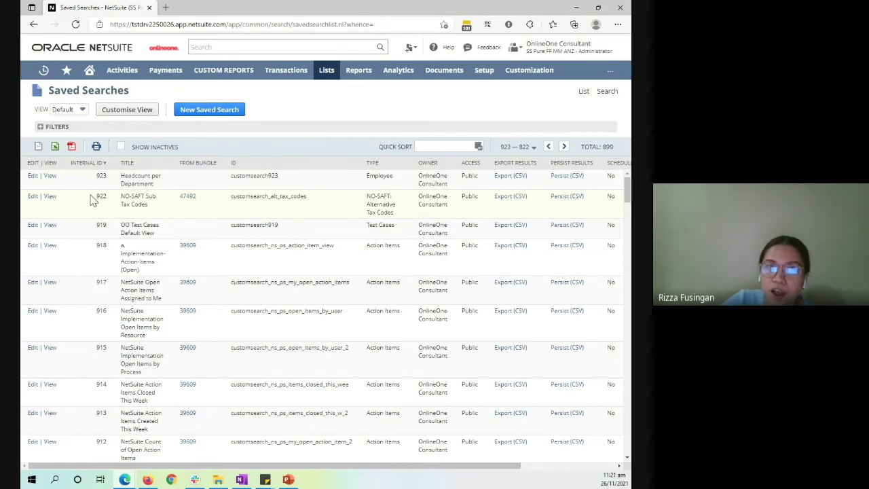
left_click(32, 176)
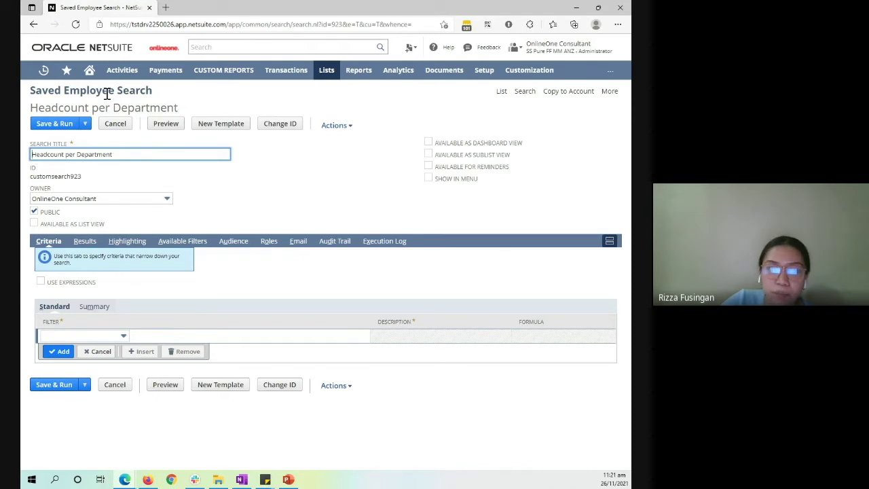
left_click(85, 242)
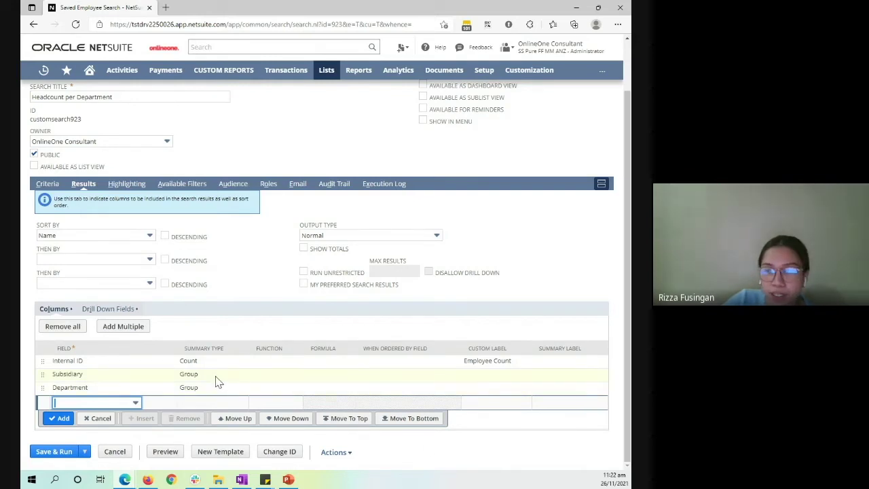
- Save and run the Headcount per Department search to view the employee counts by subsidiary and department
scroll(127, 363, "up", 2)
left_click(54, 127)
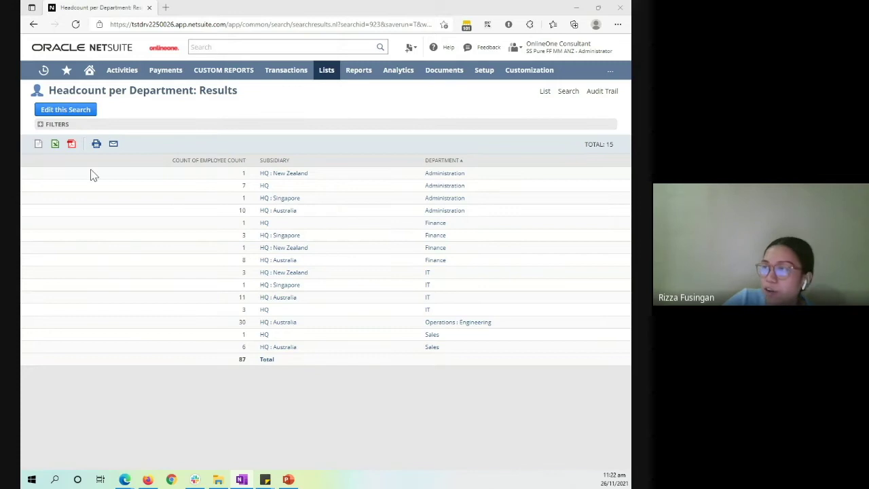
- Open the Headcount per Department schedule for editing from the statistical schedules list and review its saved search and scheduling settings
mouse_move(288, 72)
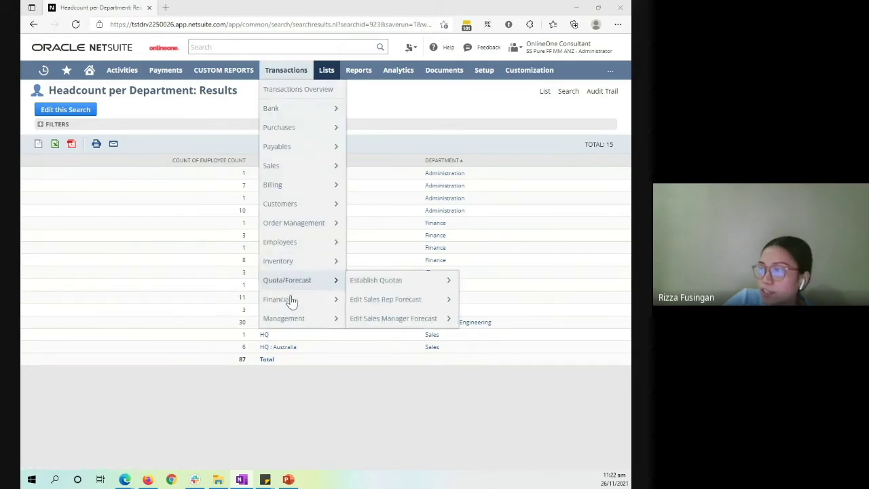
mouse_move(295, 301)
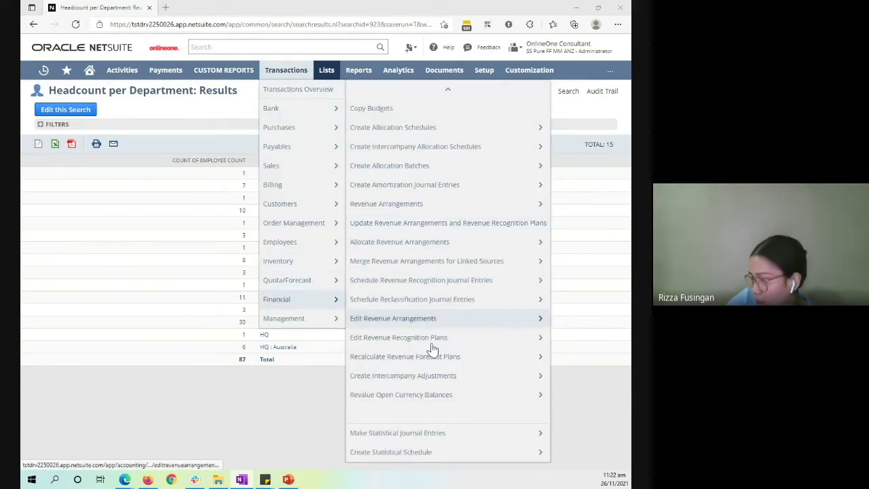
mouse_move(442, 456)
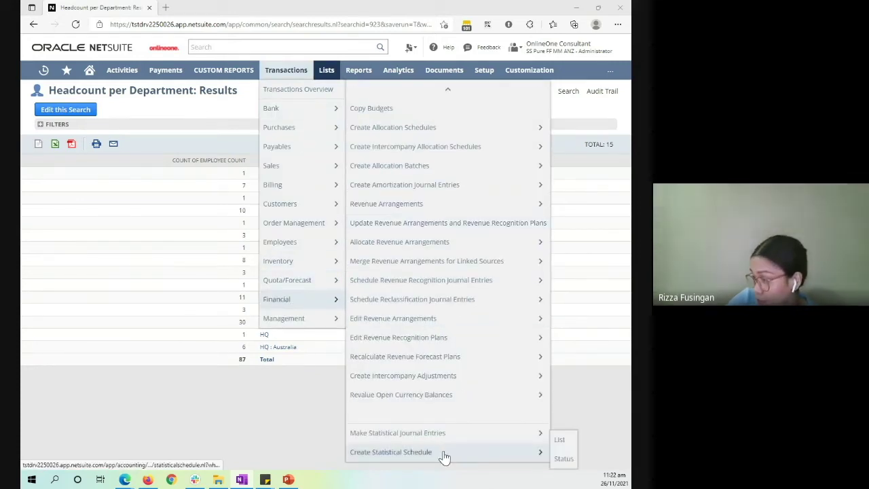
left_click(559, 441)
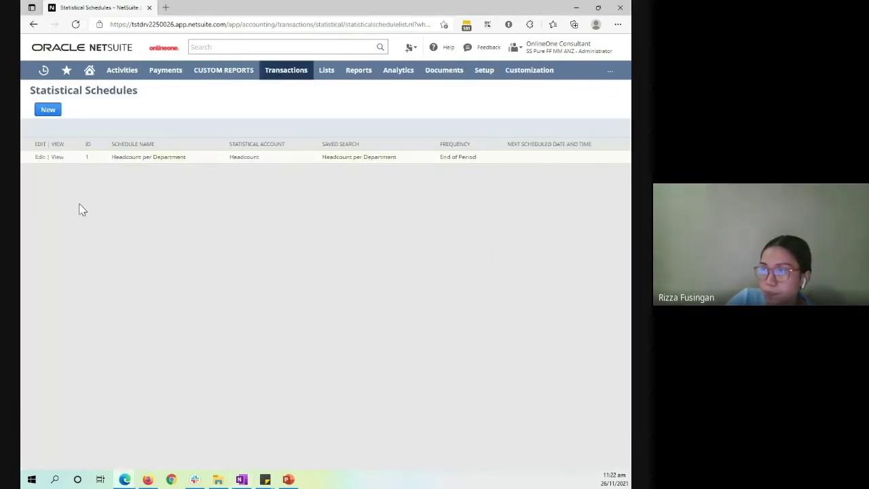
left_click(39, 158)
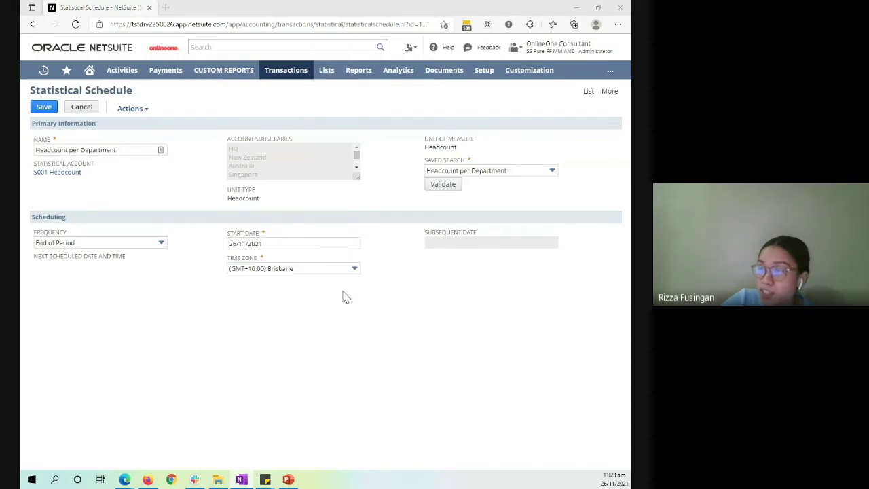
left_click(231, 335)
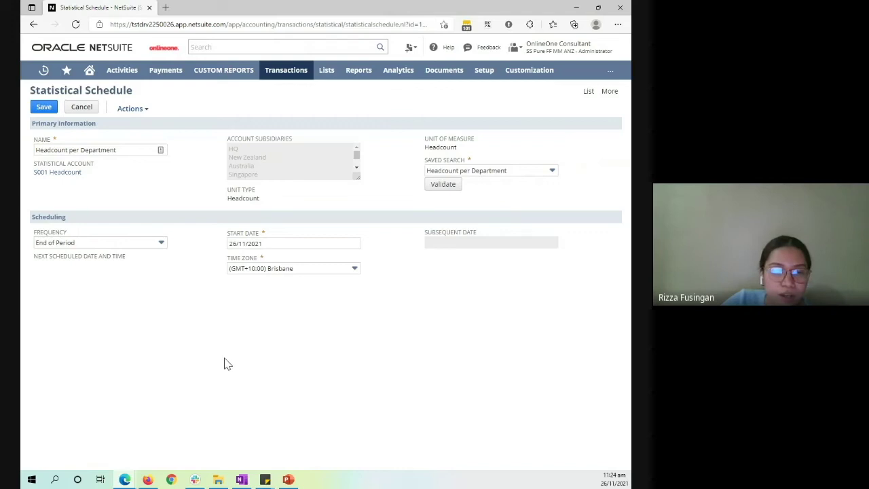
- Leave the statistical schedule's edit mode without saving and check the number of journal entries in its execution log
left_click(44, 108)
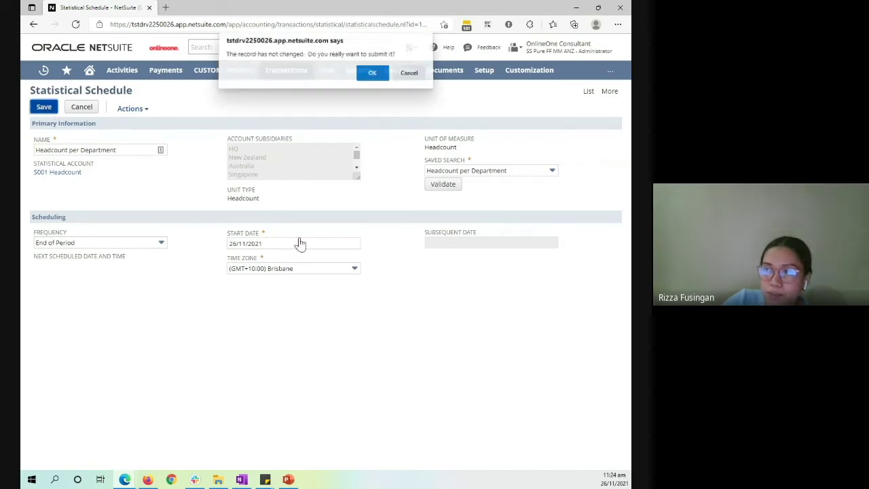
left_click(408, 78)
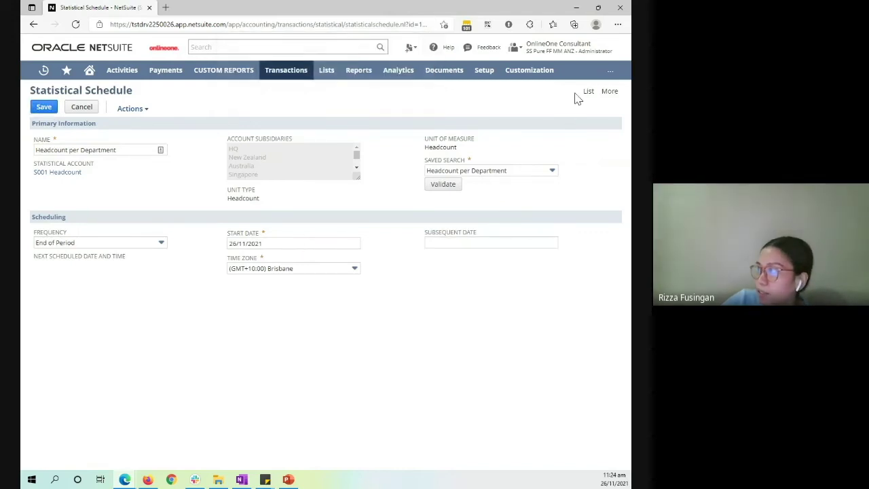
left_click(81, 107)
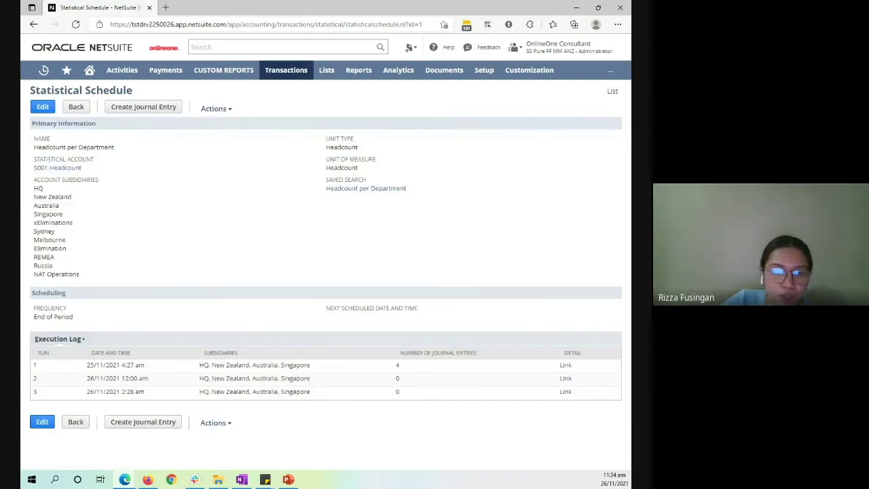
key("alt+Tab")
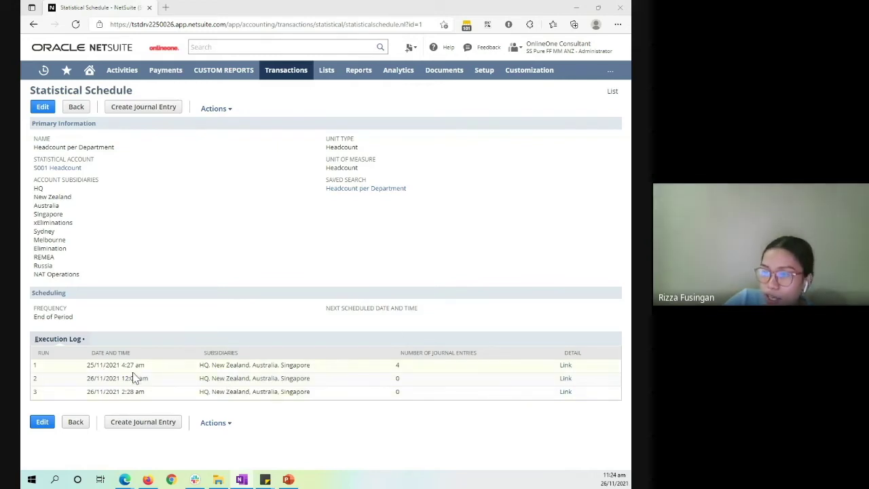
left_click(400, 396)
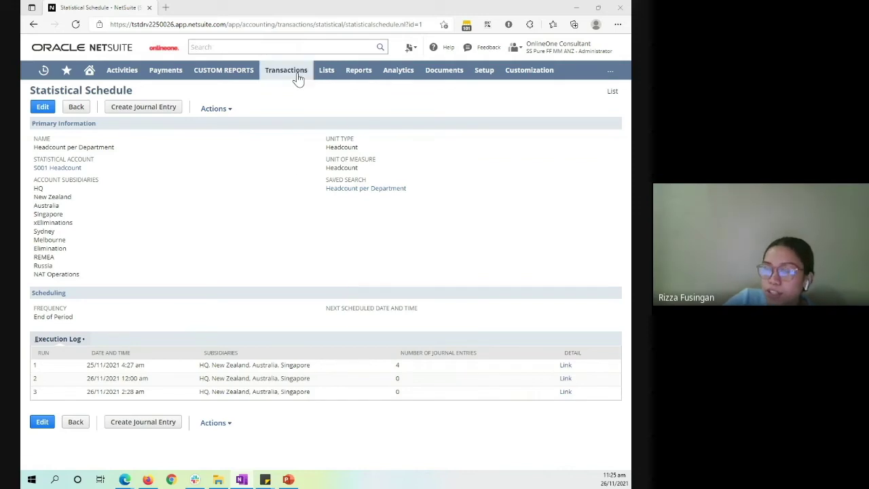
- Open the Electricity Dynamic Allocation schedule for editing from the allocation schedules list
mouse_move(298, 78)
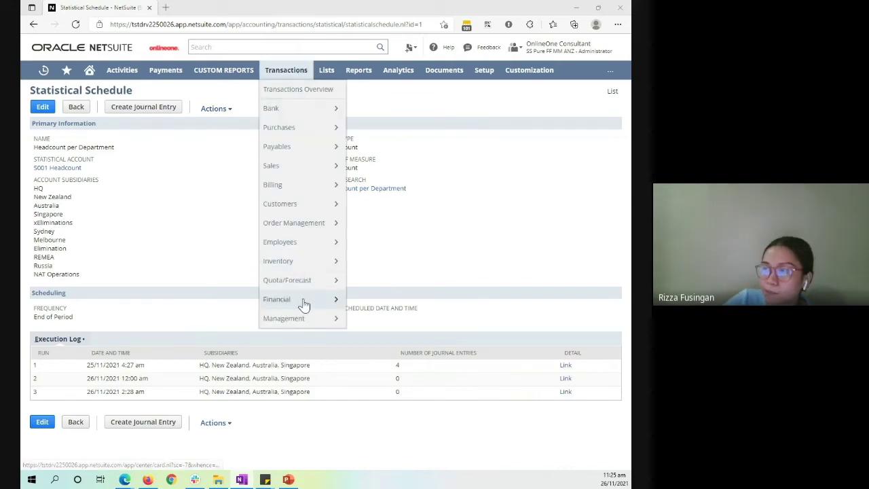
mouse_move(303, 304)
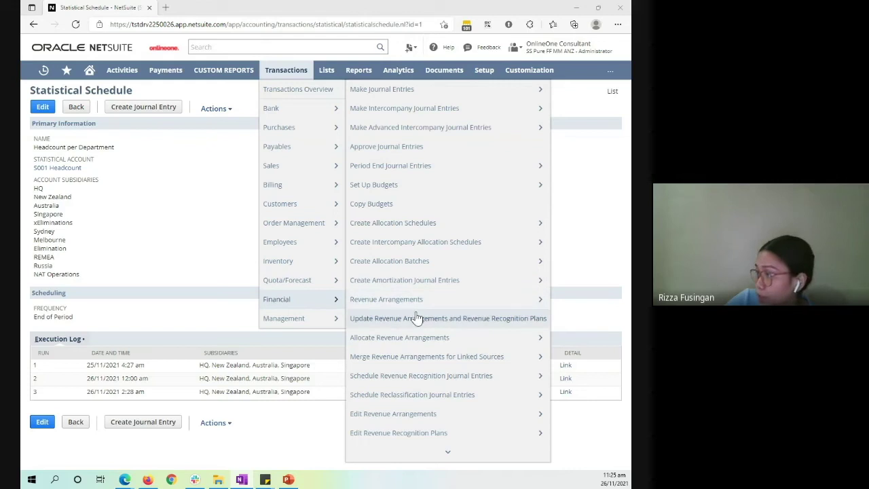
mouse_move(429, 231)
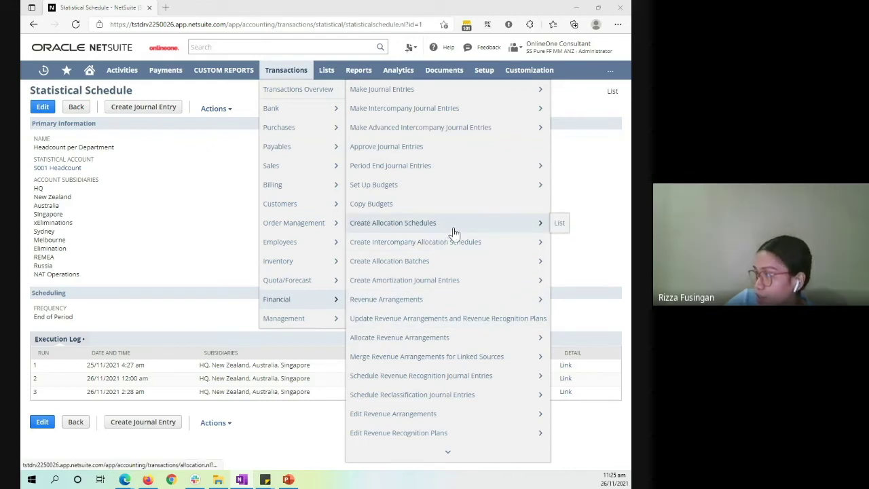
left_click(561, 224)
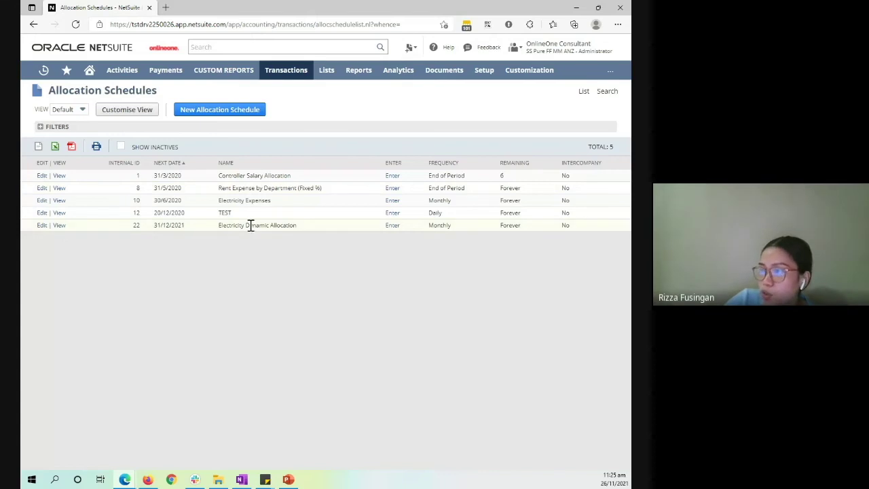
left_click(44, 228)
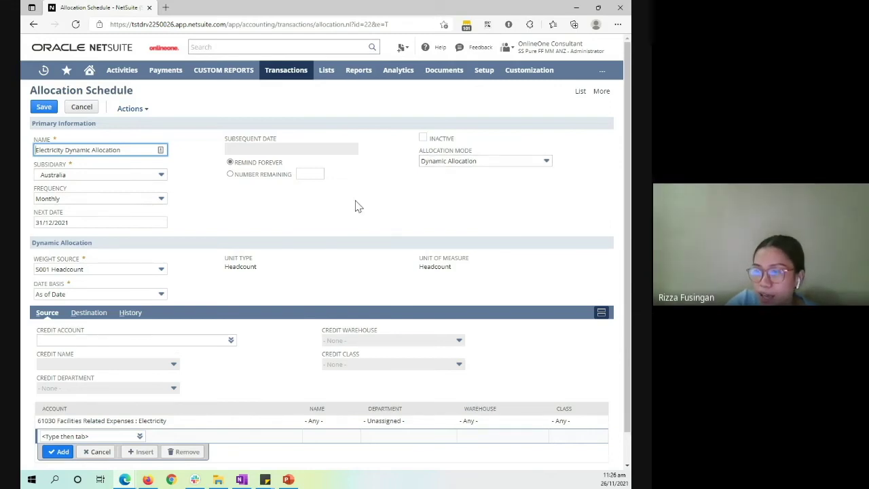
- Review the source and destination accounts of the Electricity Dynamic Allocation schedule
scroll(296, 233, "down", 1)
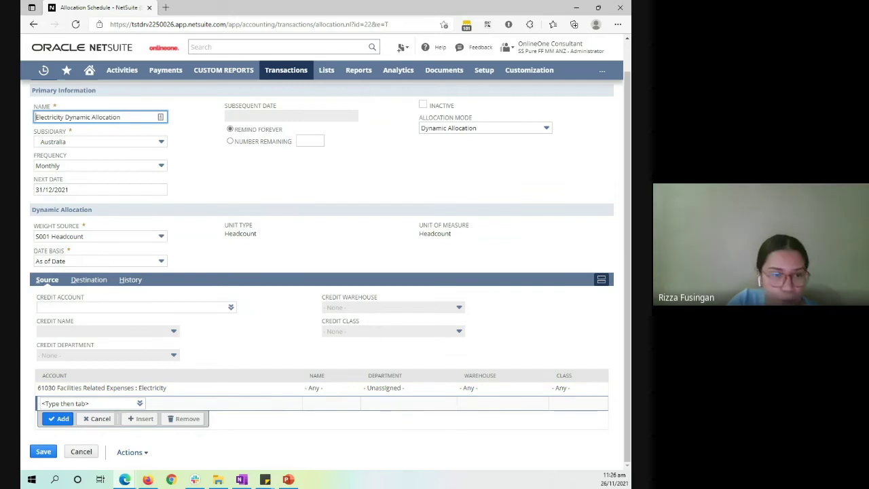
key("alt+Tab")
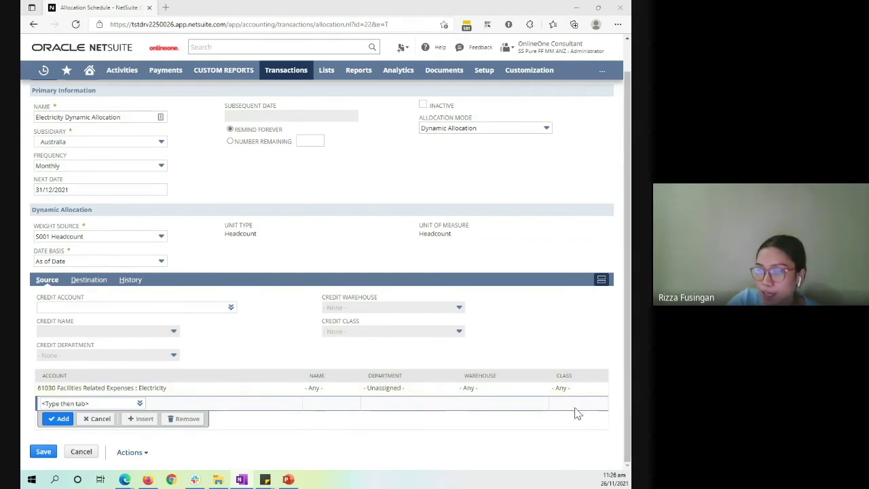
left_click(89, 280)
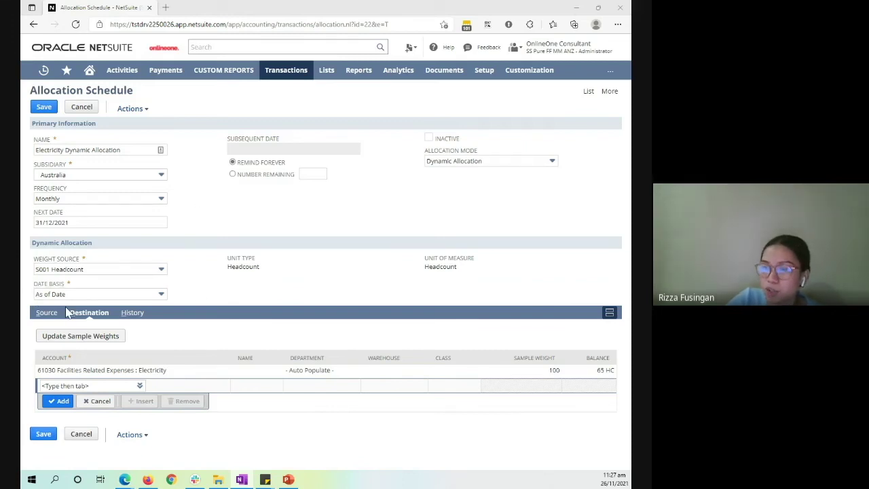
left_click(45, 313)
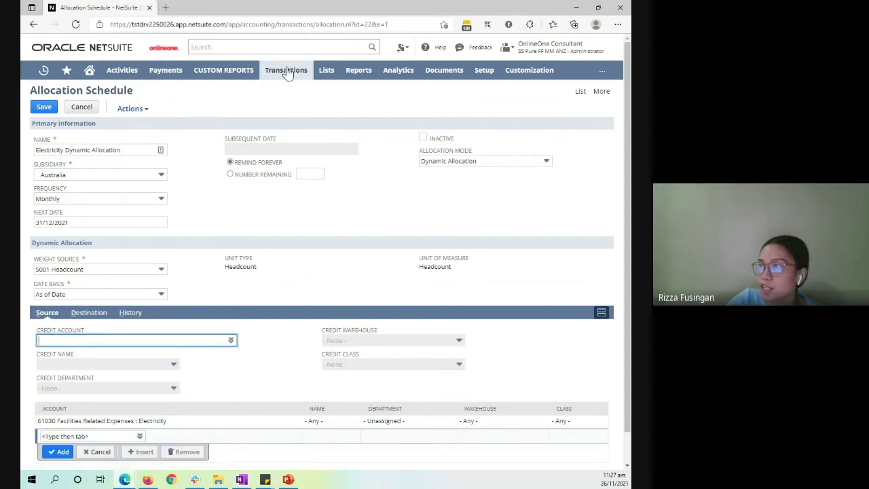
- Open a new journal entry in a separate browser tab and return the original tab to the allocation schedules list
mouse_move(285, 70)
mouse_move(302, 310)
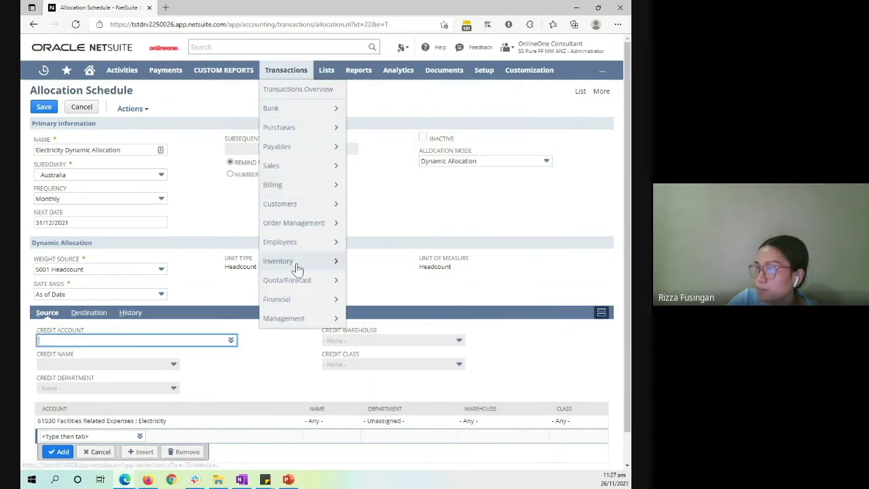
right_click(366, 97)
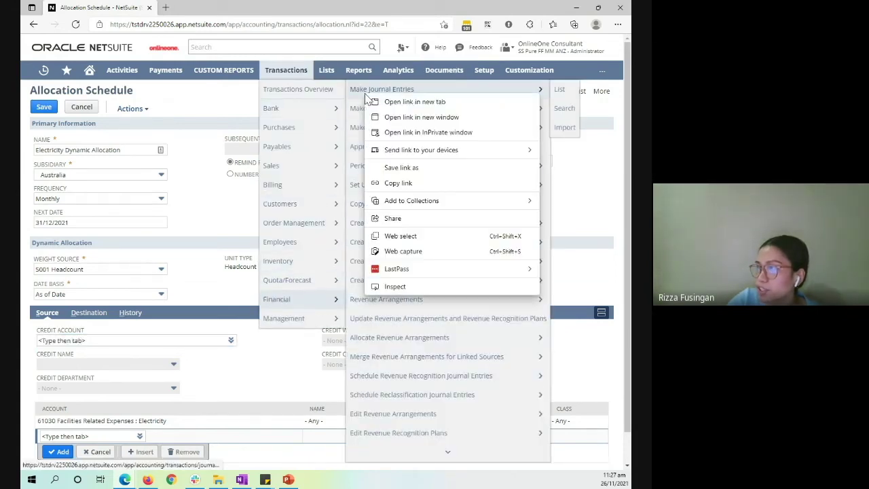
left_click(413, 102)
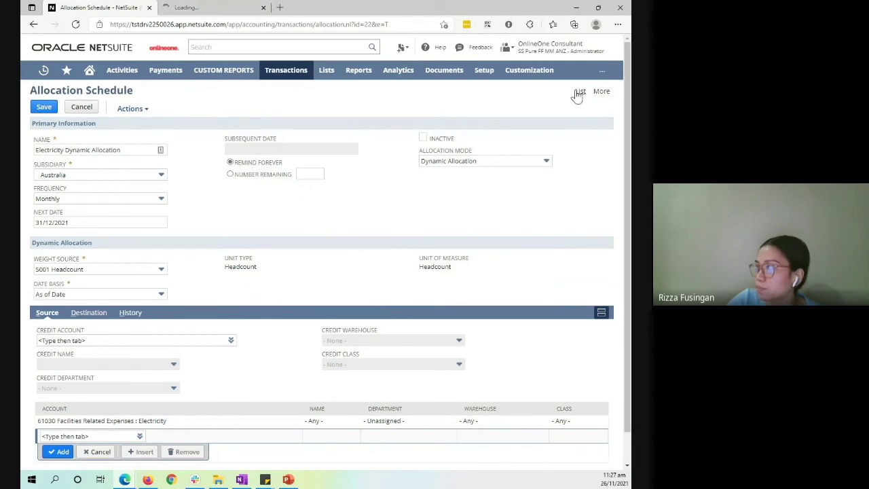
left_click(579, 93)
left_click(372, 76)
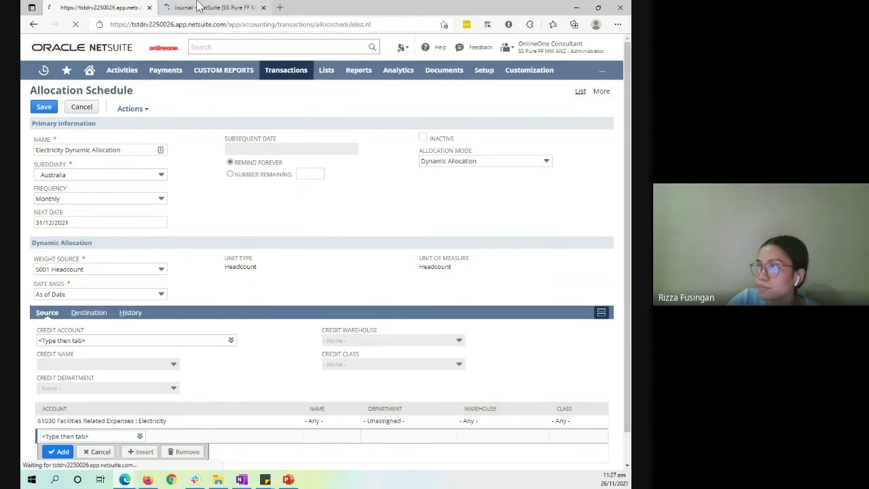
left_click(199, 7)
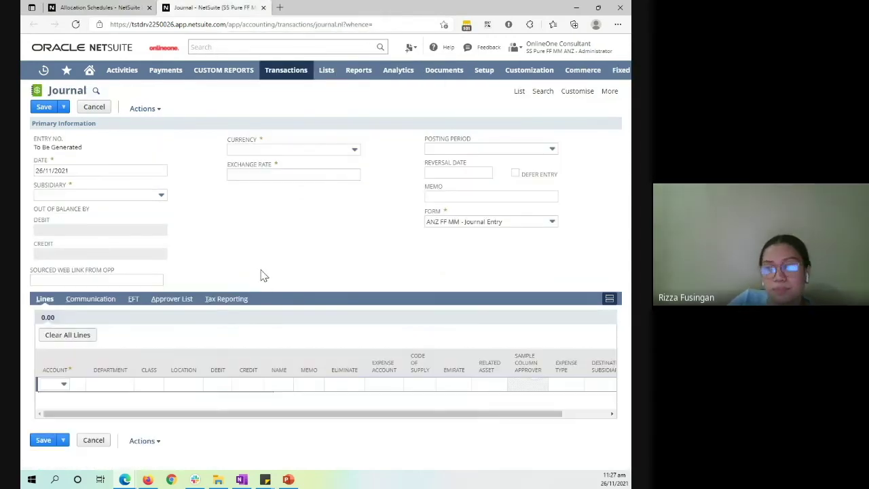
- Set the journal's subsidiary to Australia and choose account 61030 Facilities Related Expenses : Electricity for the first line
left_click(161, 197)
left_click(142, 235)
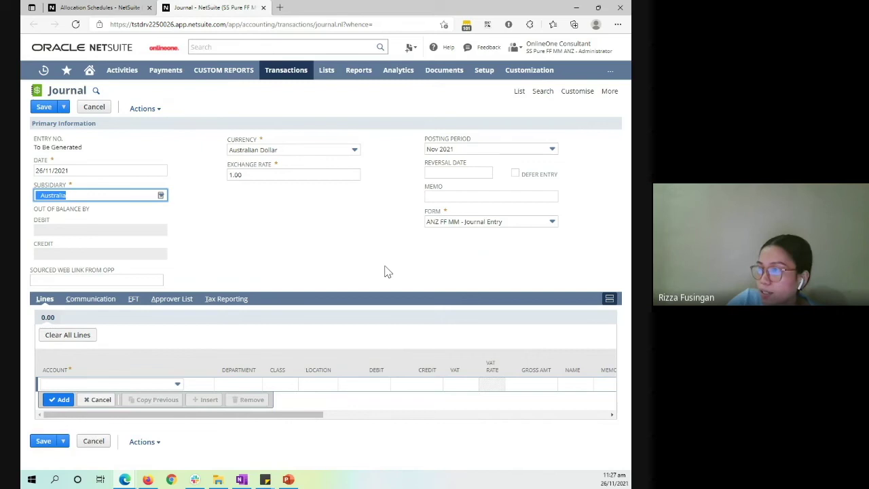
left_click(177, 385)
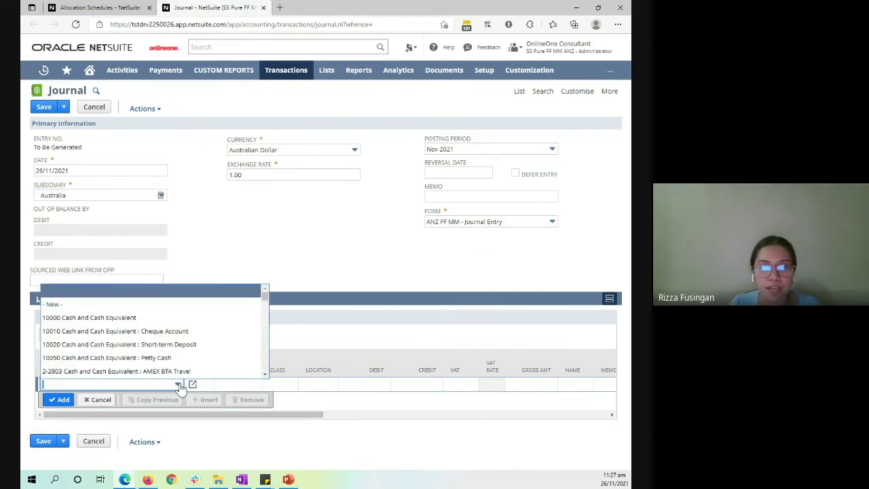
type("61")
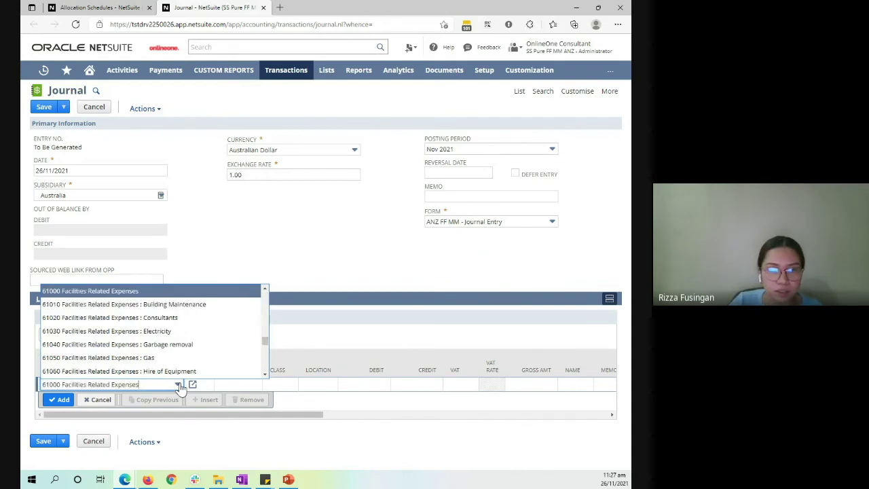
key("Down")
key("Down")
key("Down")
key("Return")
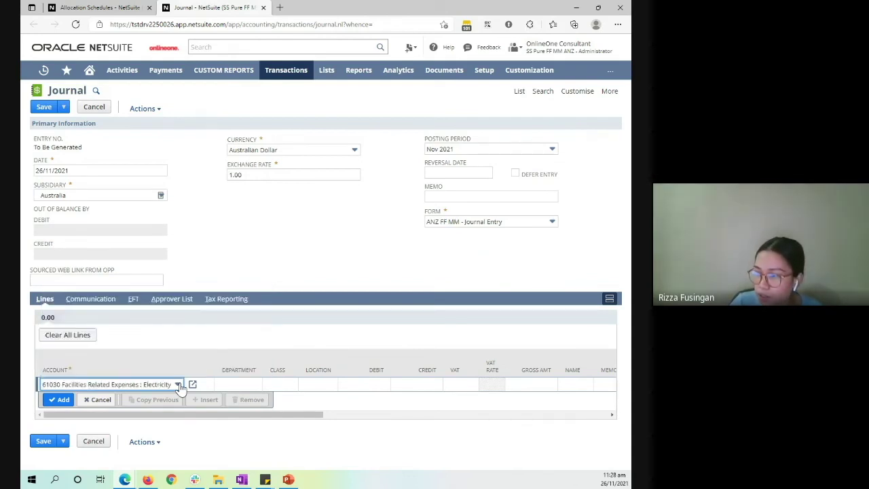
key("Tab")
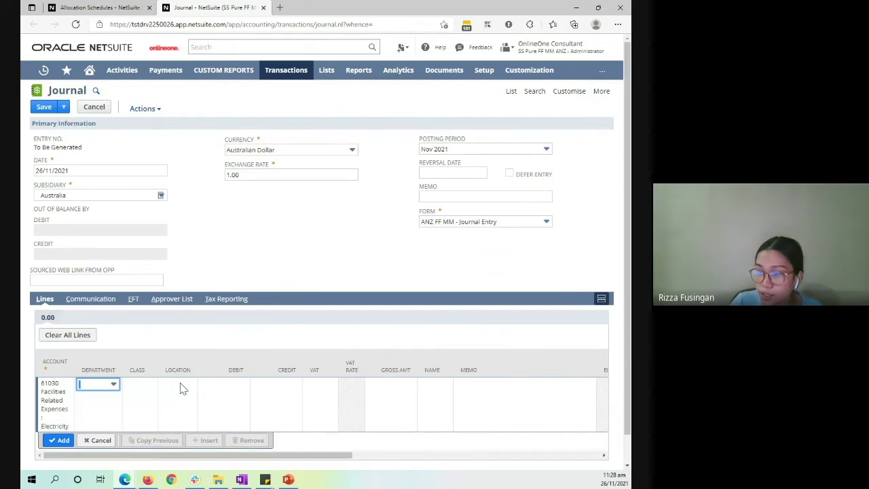
- Leave the electricity line's department blank and set its class to Advisory and its location to Perth
key("Tab")
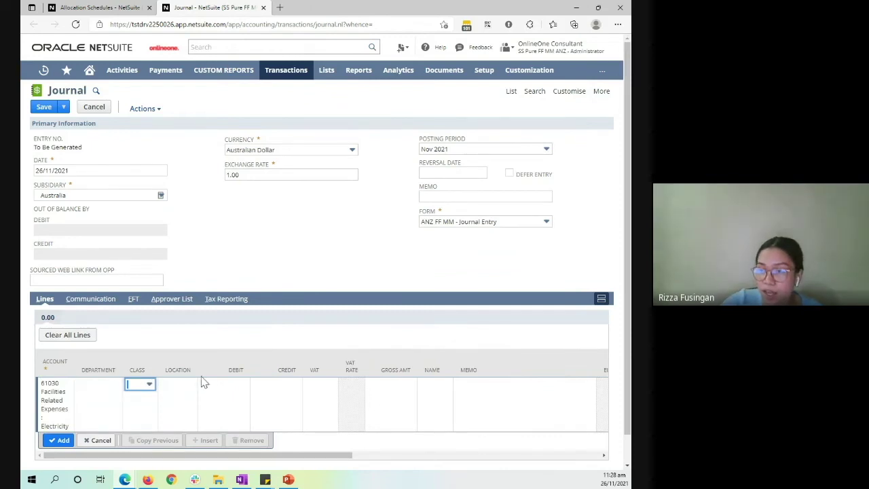
left_click(149, 384)
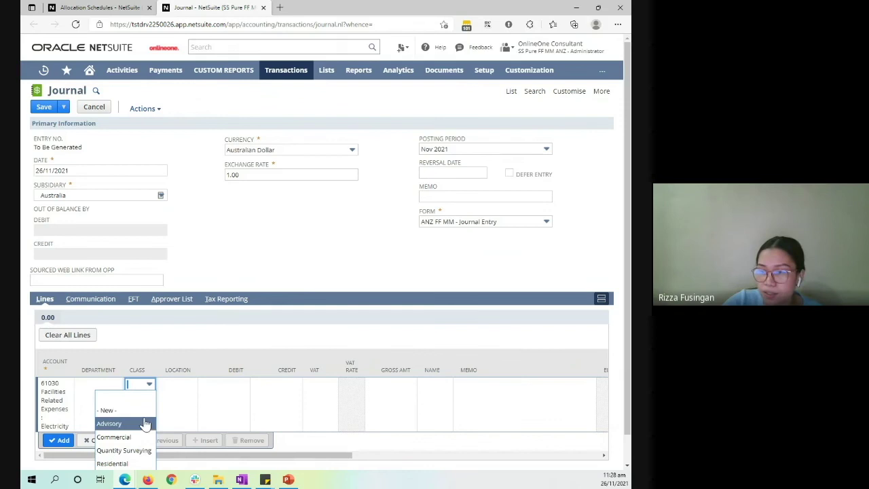
left_click(145, 423)
key("Tab")
left_click(190, 385)
left_click(173, 423)
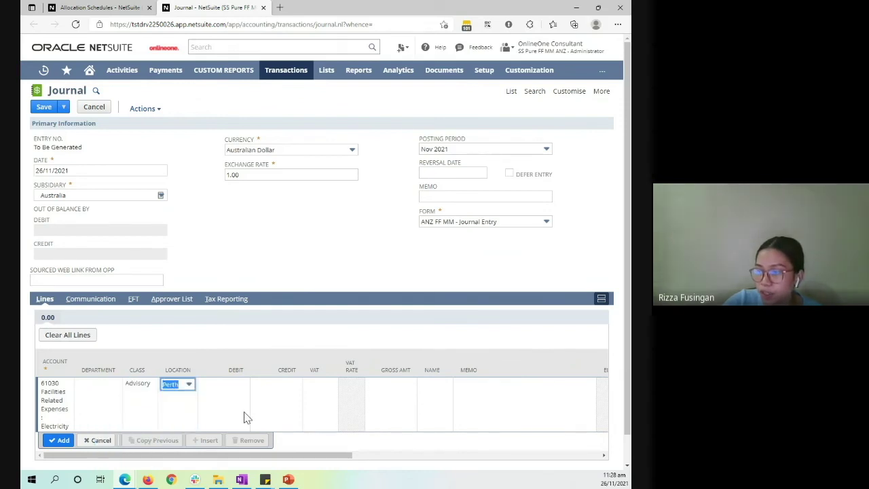
key("Tab")
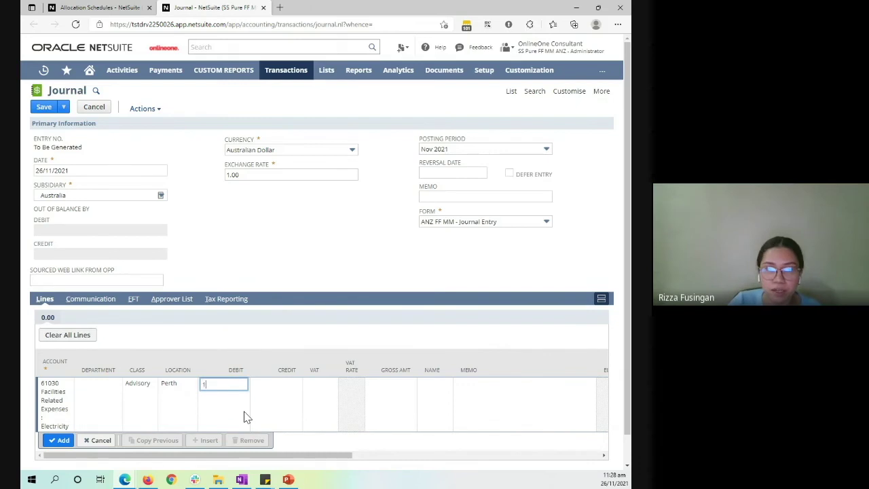
- Add the electricity line with a debit of 100.00 and choose account 10080 ANZ Bank Account for the second line
key("Return")
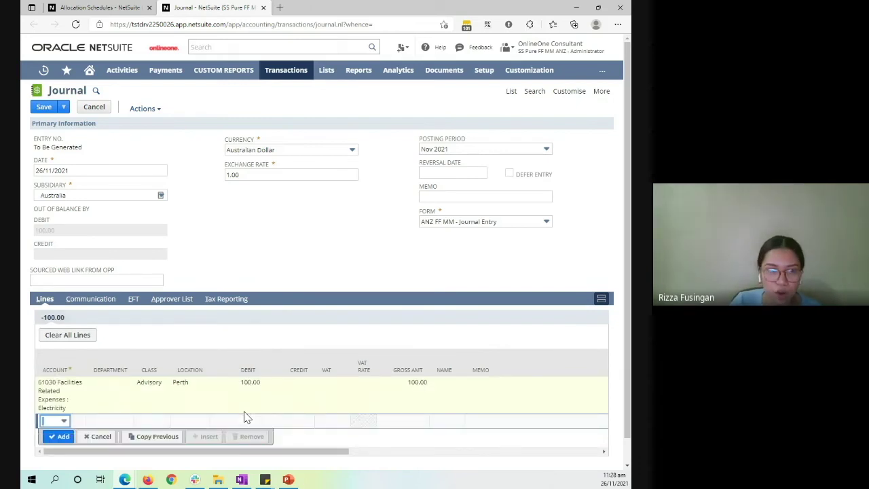
type("1000")
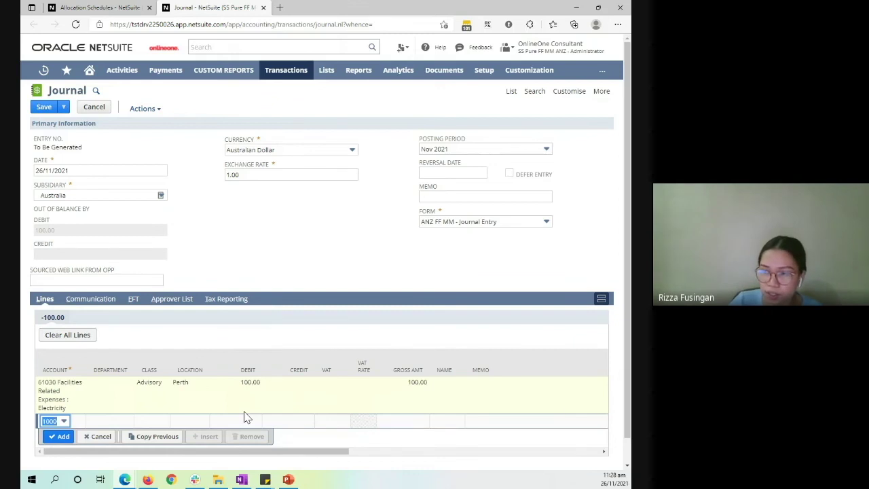
left_click(63, 421)
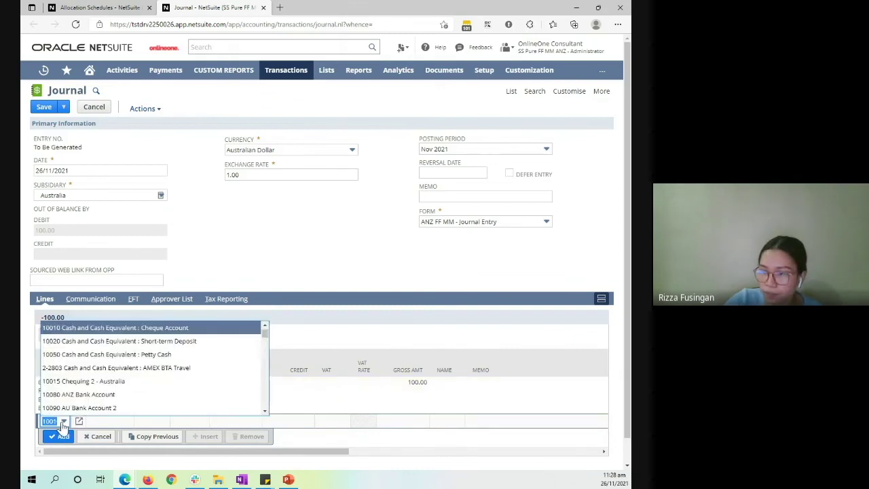
left_click(115, 394)
key("Tab")
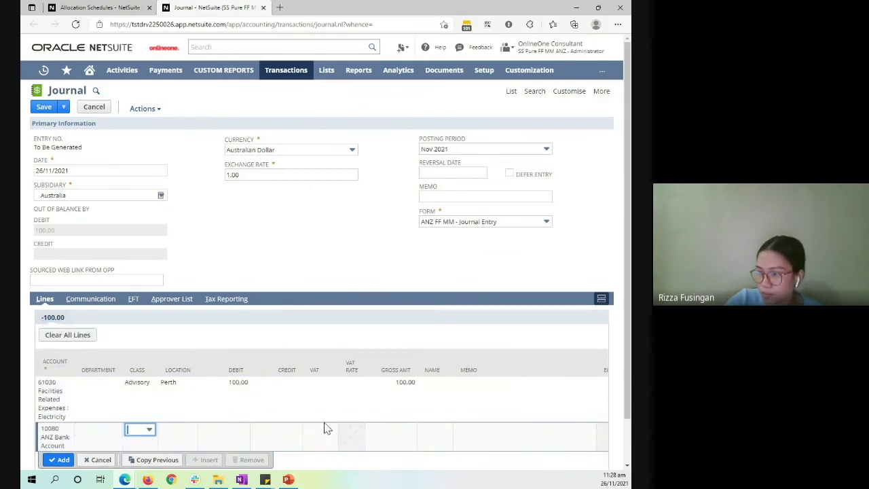
- Complete the bank line with class Advisory, location Perth and a credit of 100.00, and save the journal
key("Tab")
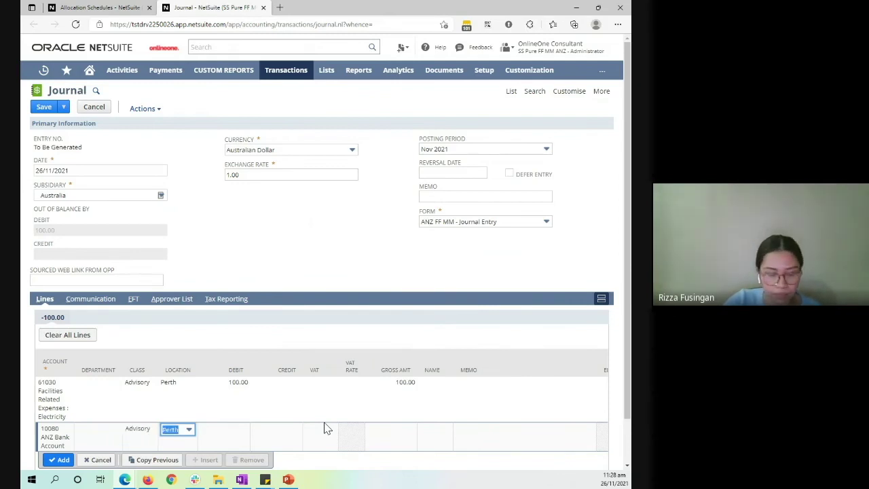
key("Tab")
key("Tab")
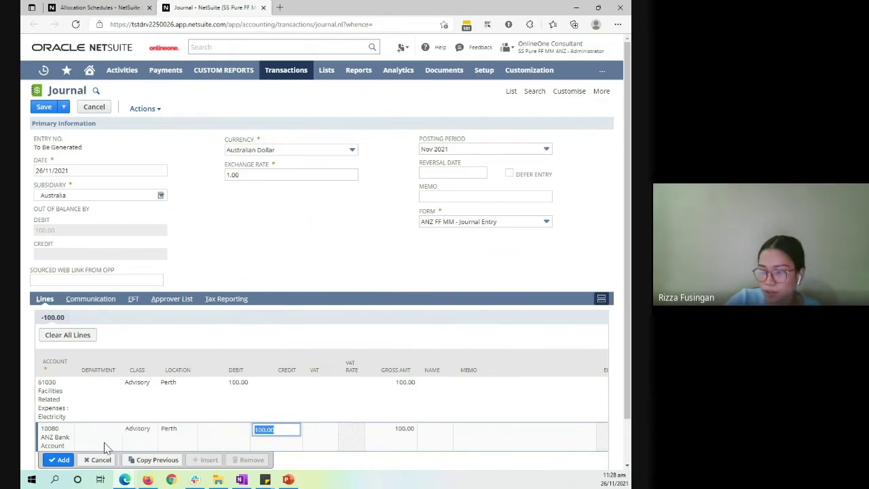
left_click(60, 459)
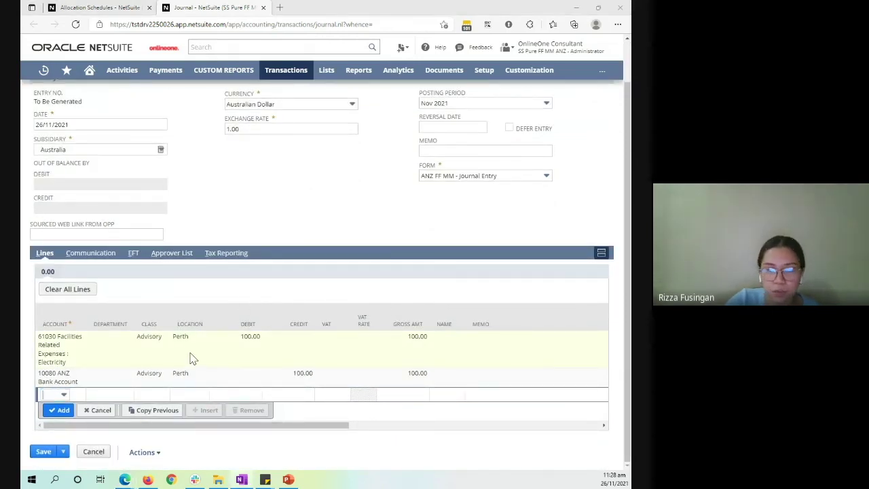
scroll(193, 312, "up", 2)
left_click(45, 108)
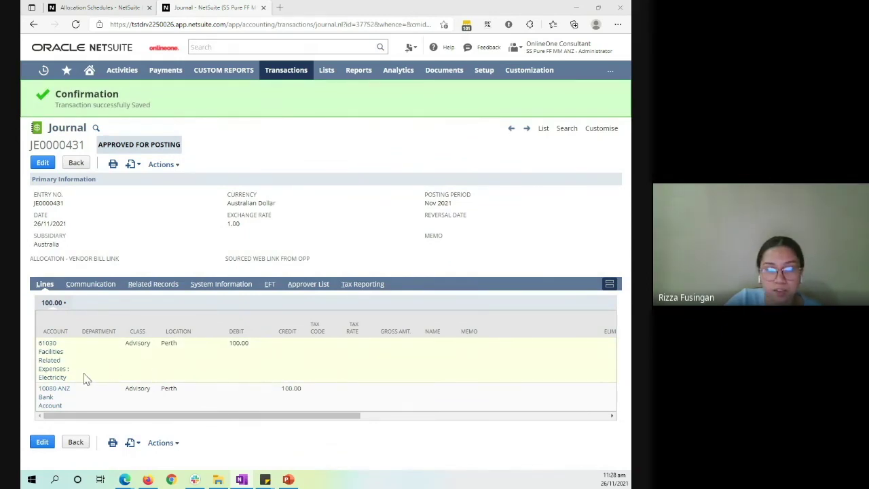
- Open the Electricity Dynamic Allocation schedule in the original browser tab and try to create its allocation journal entry
left_click(121, 9)
left_click(60, 225)
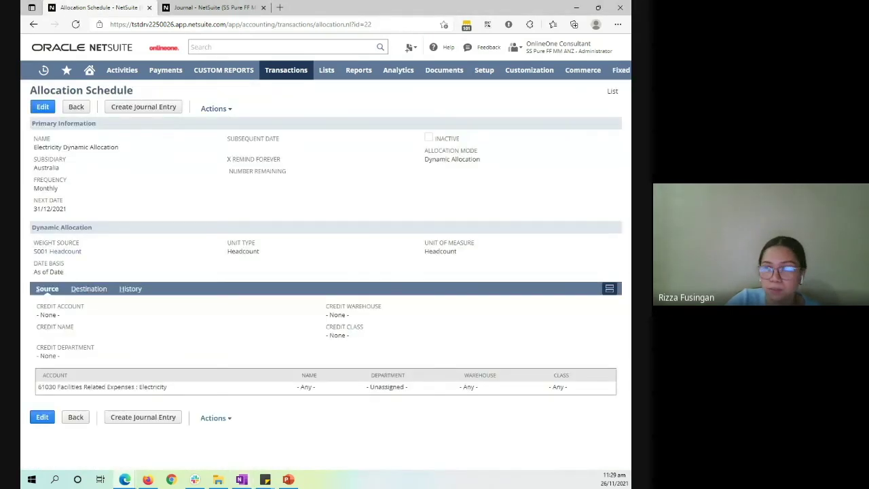
left_click(153, 115)
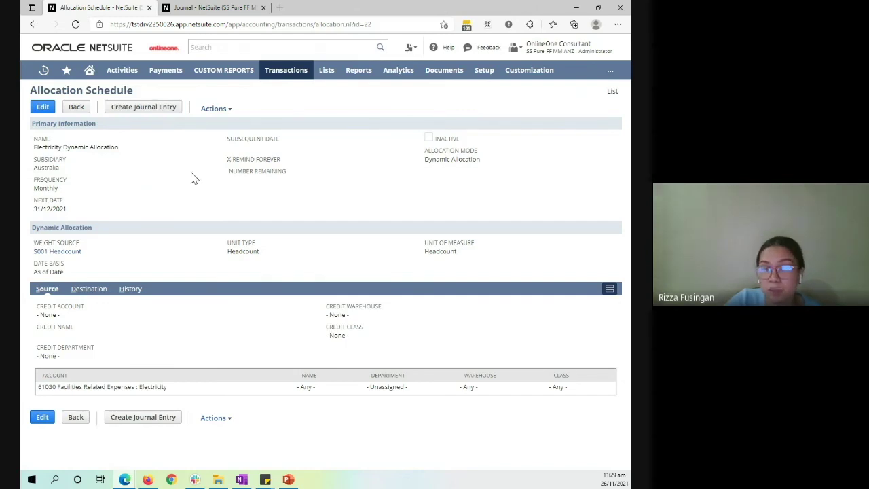
left_click(163, 111)
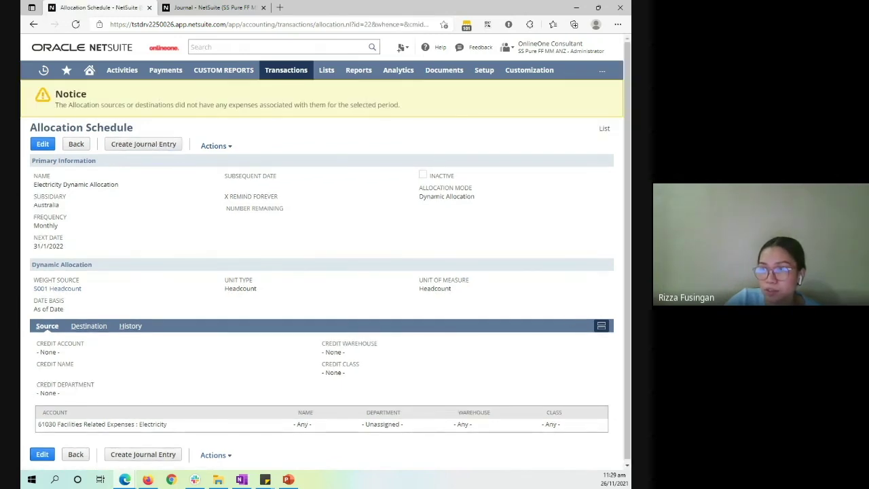
- Set the next date of the Electricity Dynamic Allocation schedule to 30/11/2021 and save the schedule
left_click(42, 144)
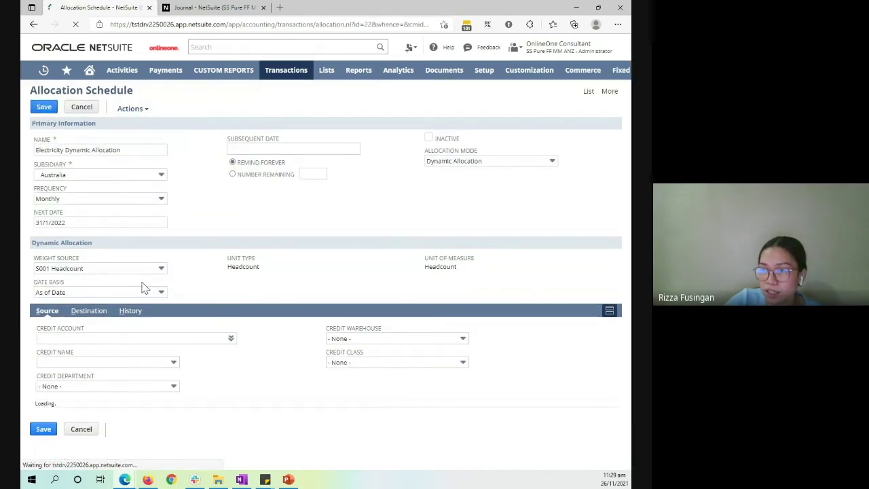
left_click(175, 223)
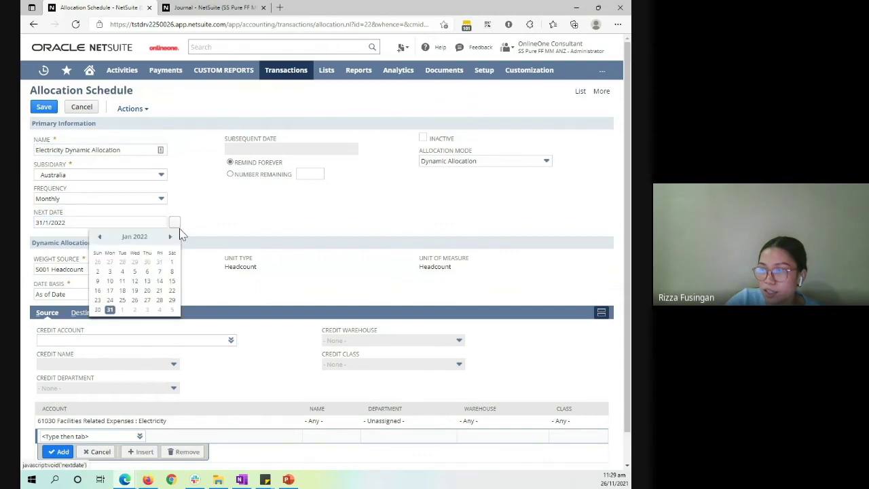
left_click(100, 236)
left_click(99, 236)
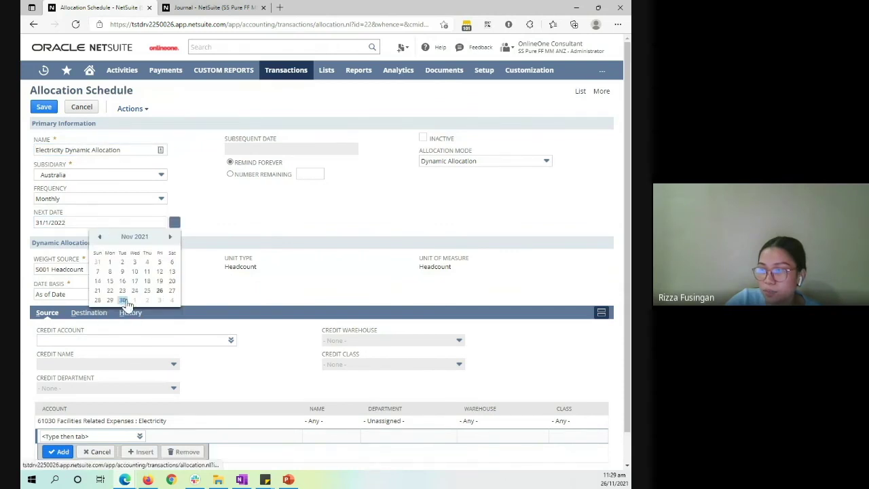
left_click(123, 300)
left_click(42, 109)
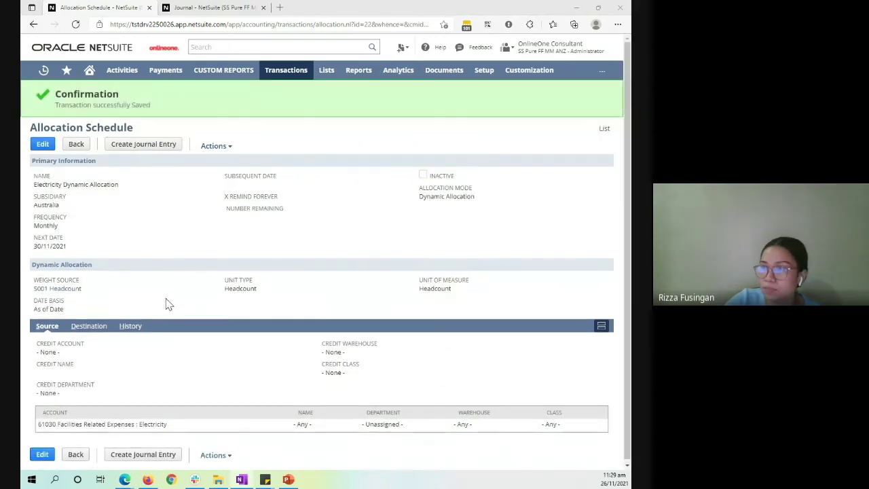
- Create the journal entry from the allocation schedule, approve it and review its allocated department lines
left_click(157, 148)
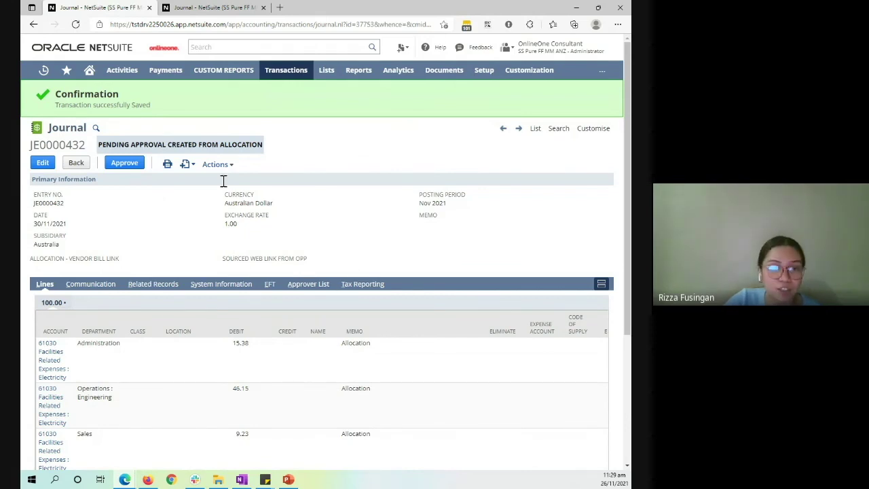
left_click(126, 164)
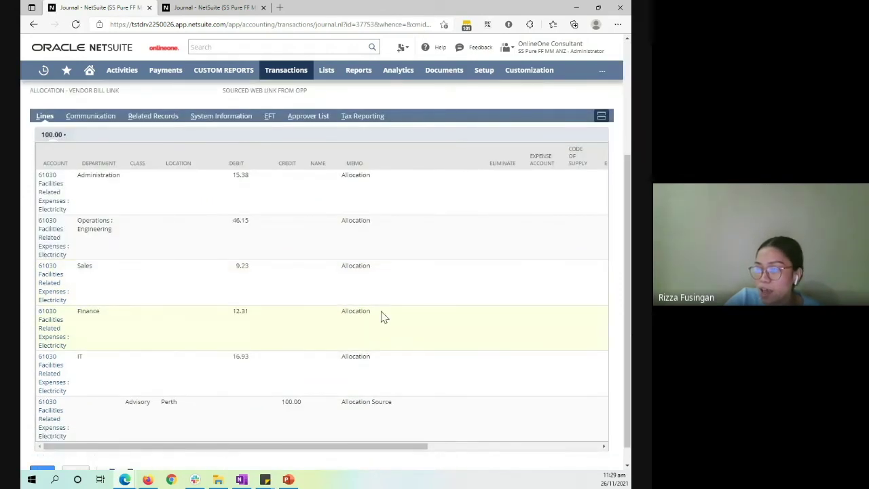
scroll(382, 316, "down", 1)
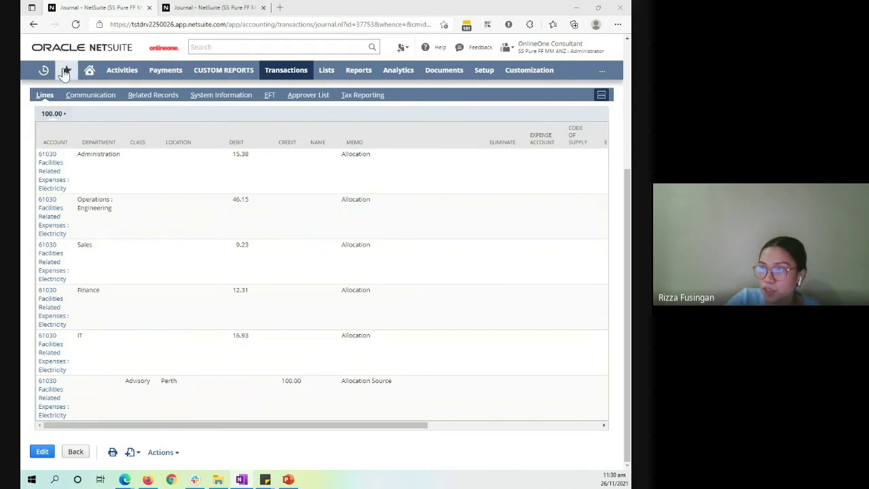
- Reopen the Electricity Dynamic Allocation schedule from the recent records and review its allocation history
mouse_move(45, 73)
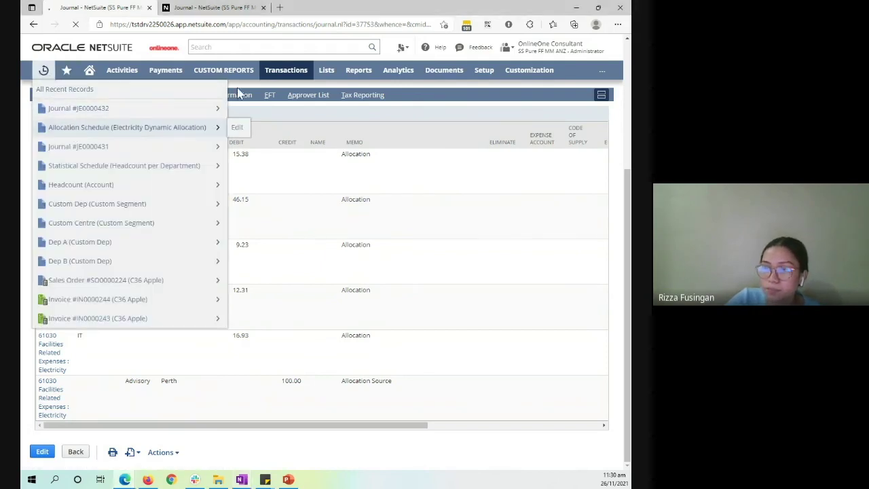
left_click(75, 127)
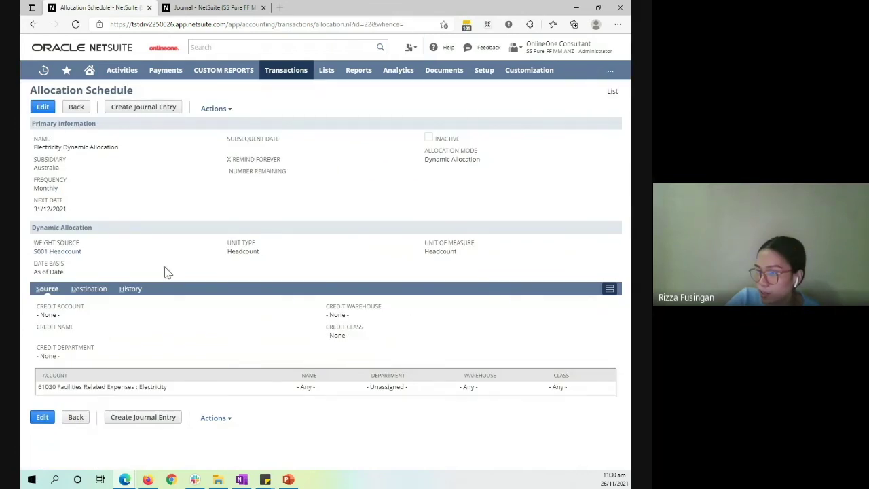
left_click(132, 291)
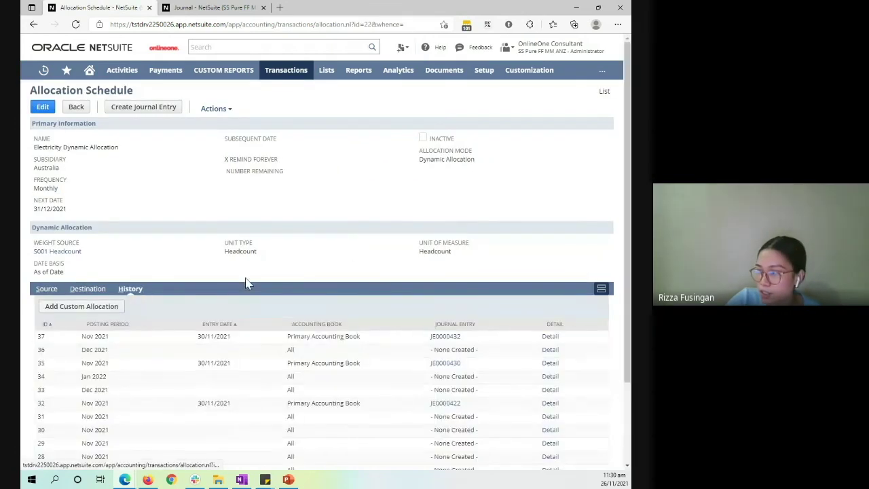
scroll(566, 315, "down", 1)
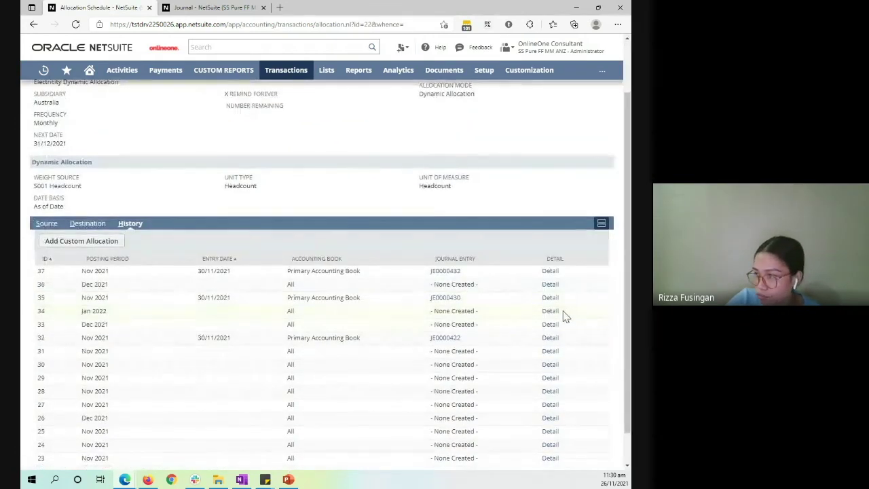
scroll(567, 316, "down", 1)
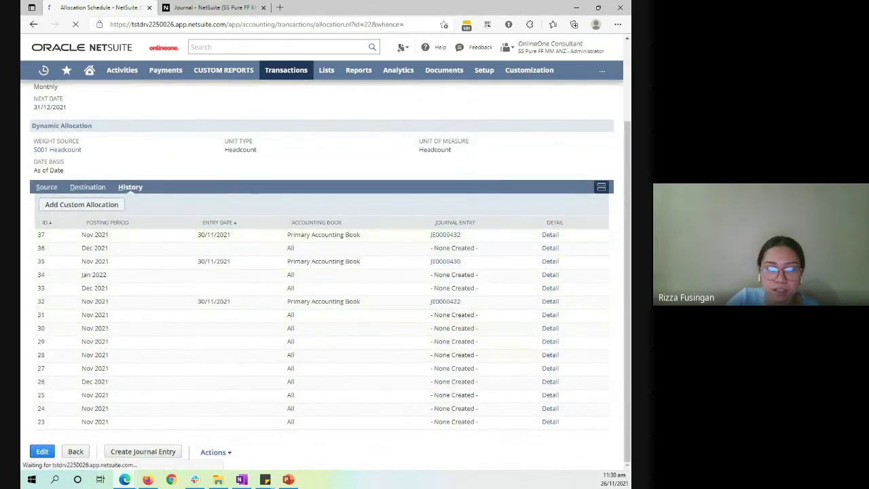
- Open the detail of the latest Nov 2021 allocation and examine the destination weights and headcount balances by department
left_click(549, 235)
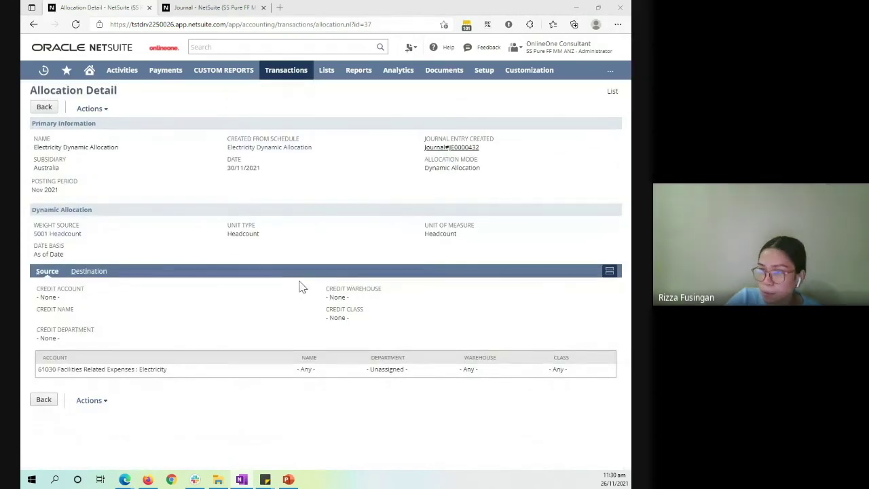
left_click(102, 272)
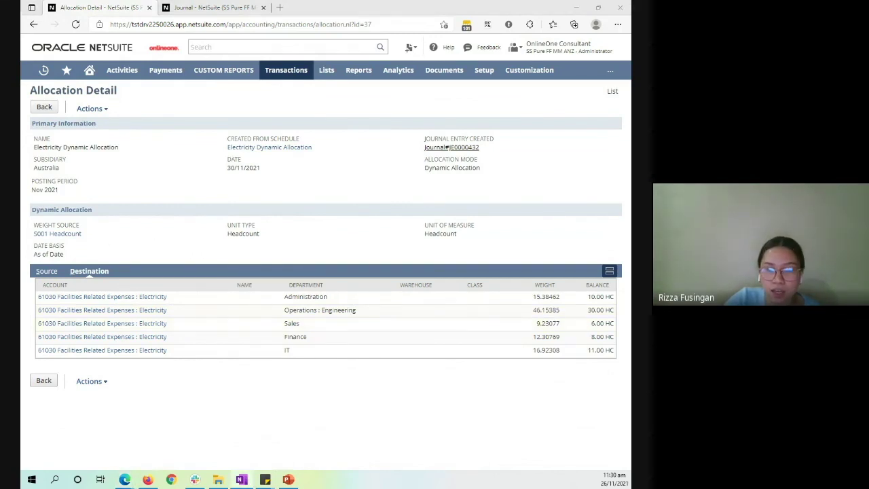
left_click(204, 217)
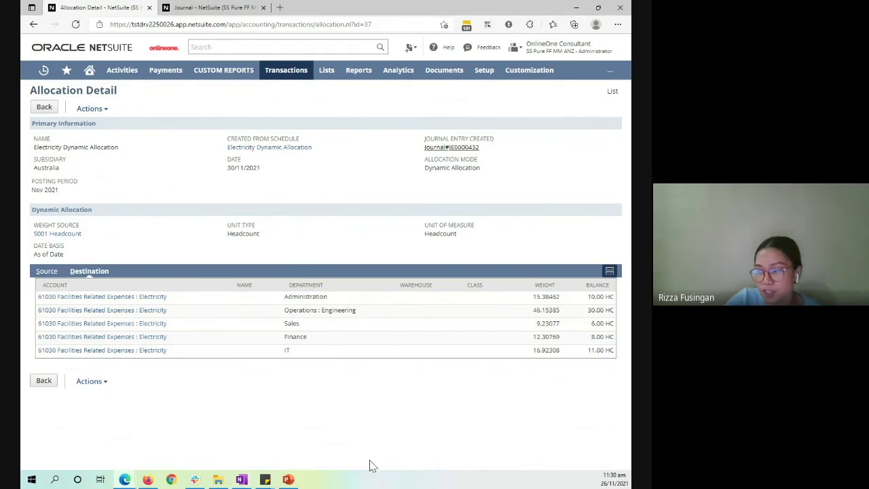
- Switch to the Dynamic Allocation using Statistical Accounting presentation in PowerPoint and advance from the Demo slide to the Resources slide
left_click(289, 417)
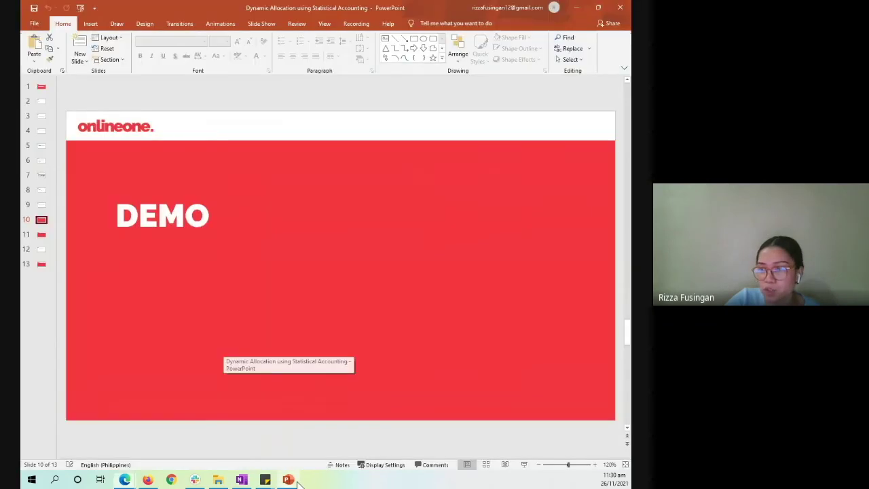
key("Down")
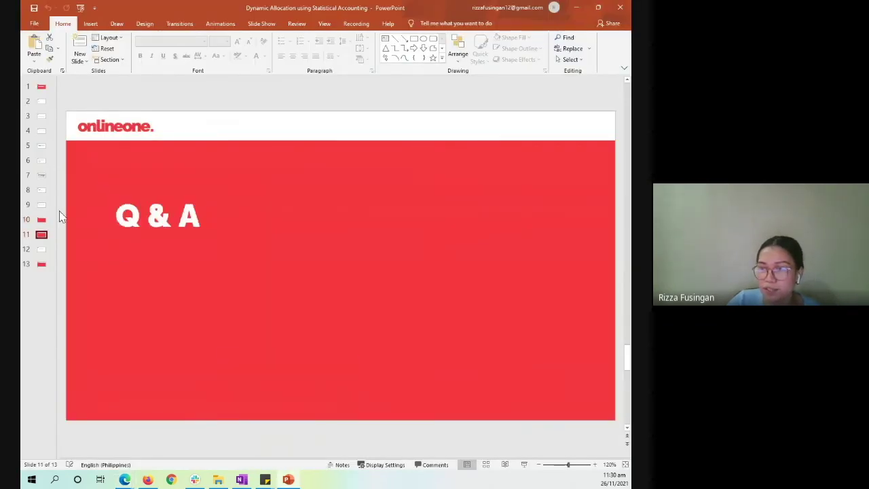
key("Down")
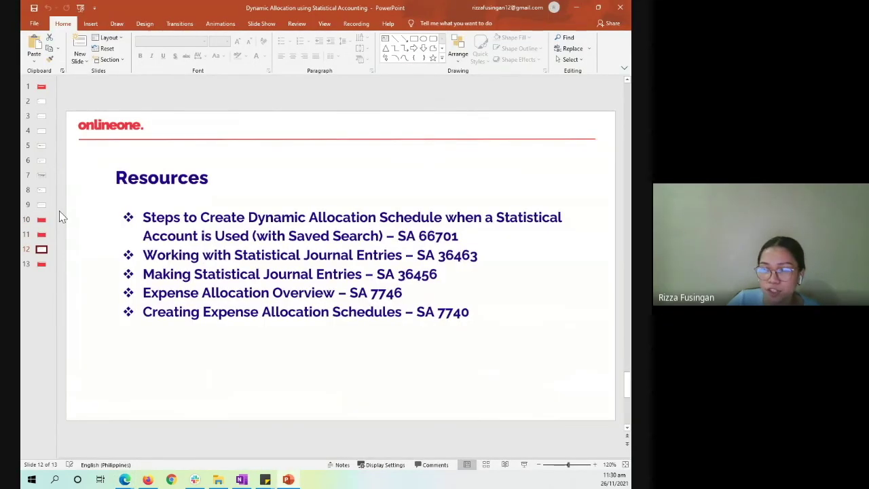